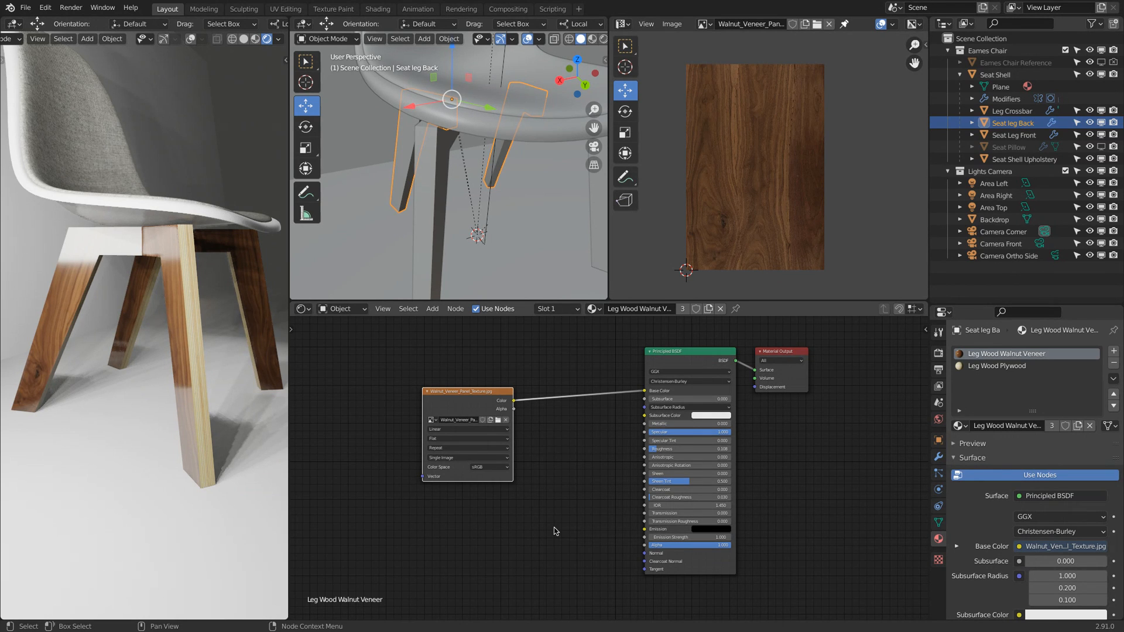
# Inspect the DIFF, NORM and SPEC walnut maps in the Walnut_Random_Match_Veneer texture folder without opening any image
pyautogui.click(817, 25)
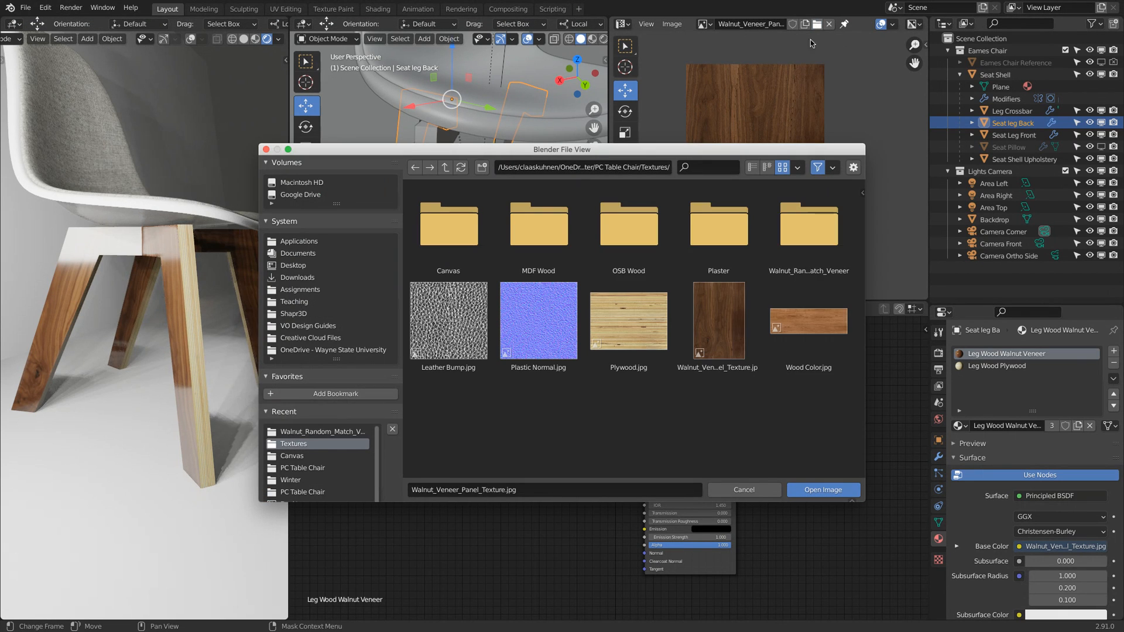
pyautogui.doubleClick(804, 237)
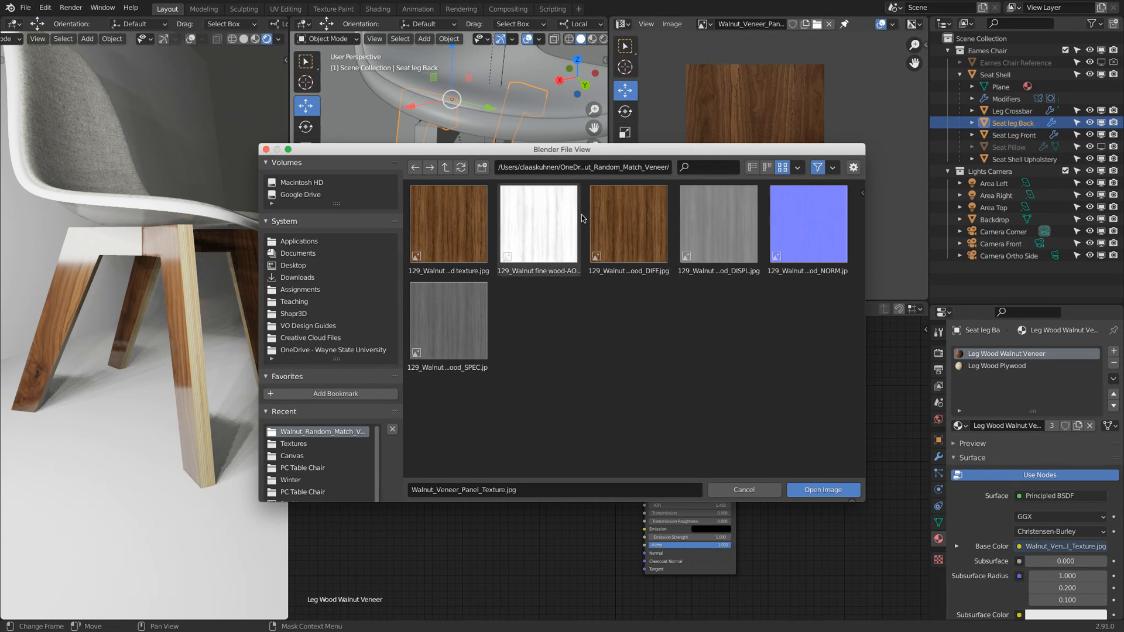
pyautogui.click(624, 226)
pyautogui.click(739, 237)
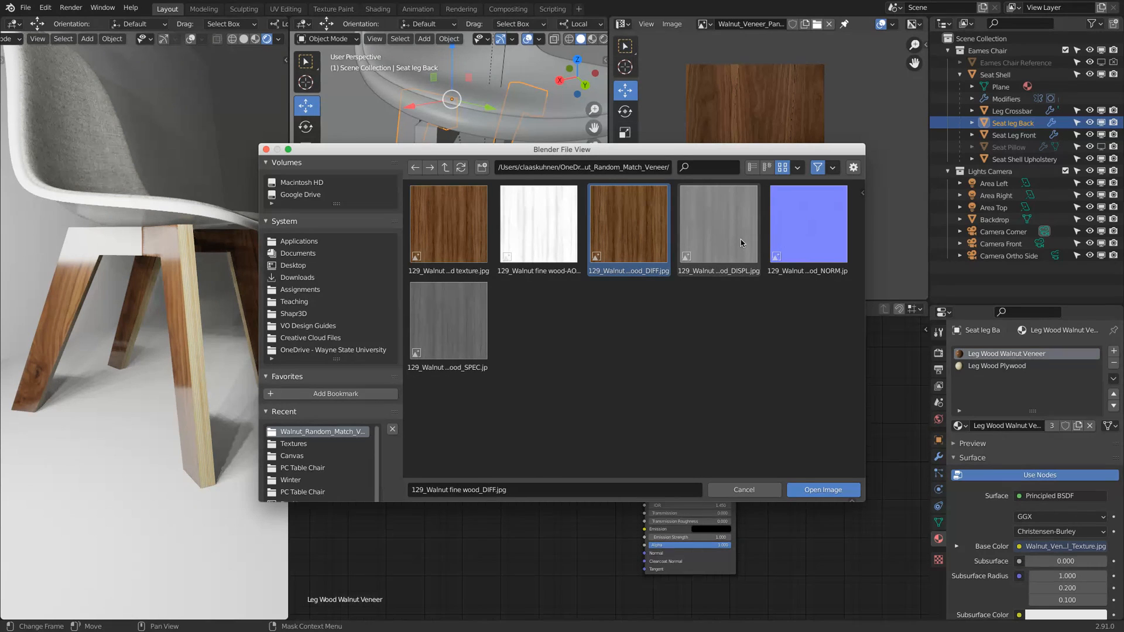
pyautogui.click(791, 243)
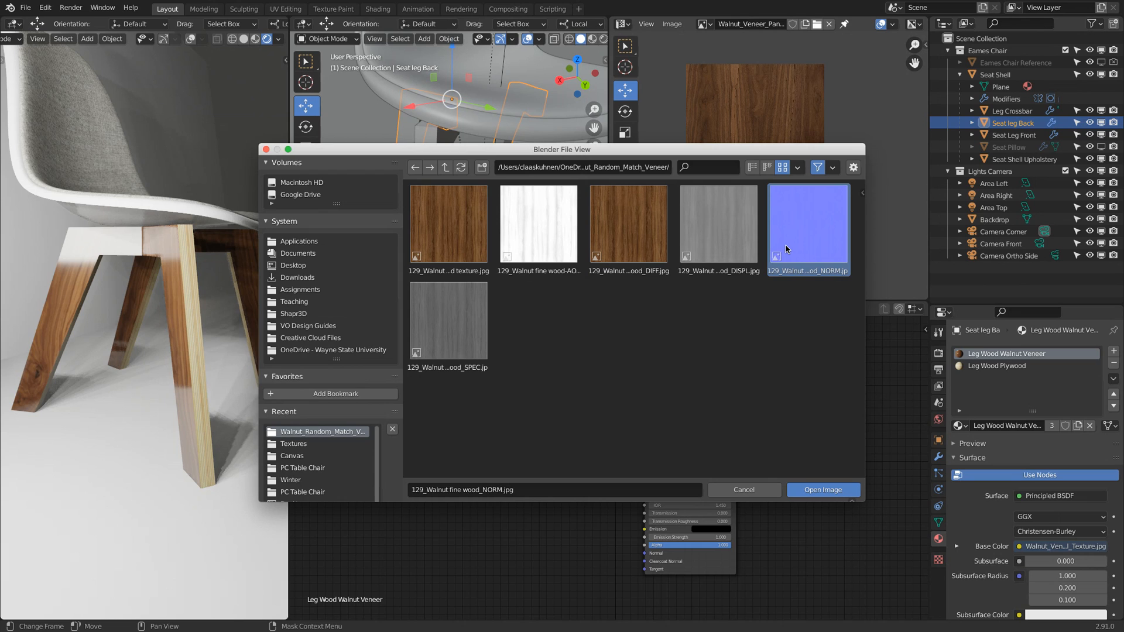
pyautogui.click(437, 327)
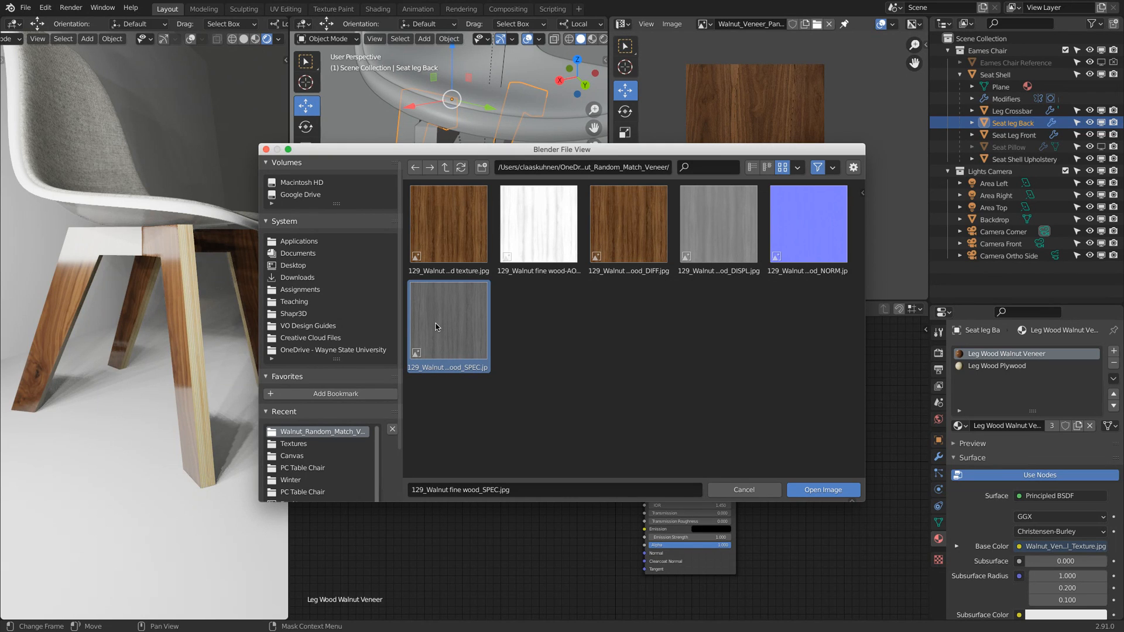
pyautogui.click(745, 490)
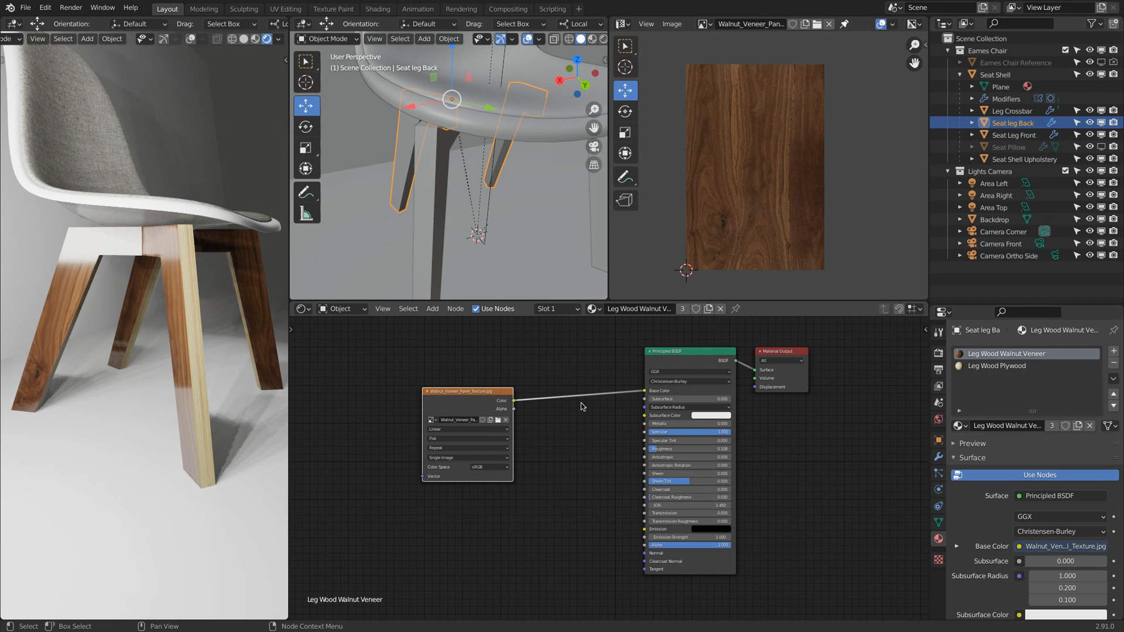
pyautogui.moveTo(503, 387); pyautogui.dragTo(495, 381)
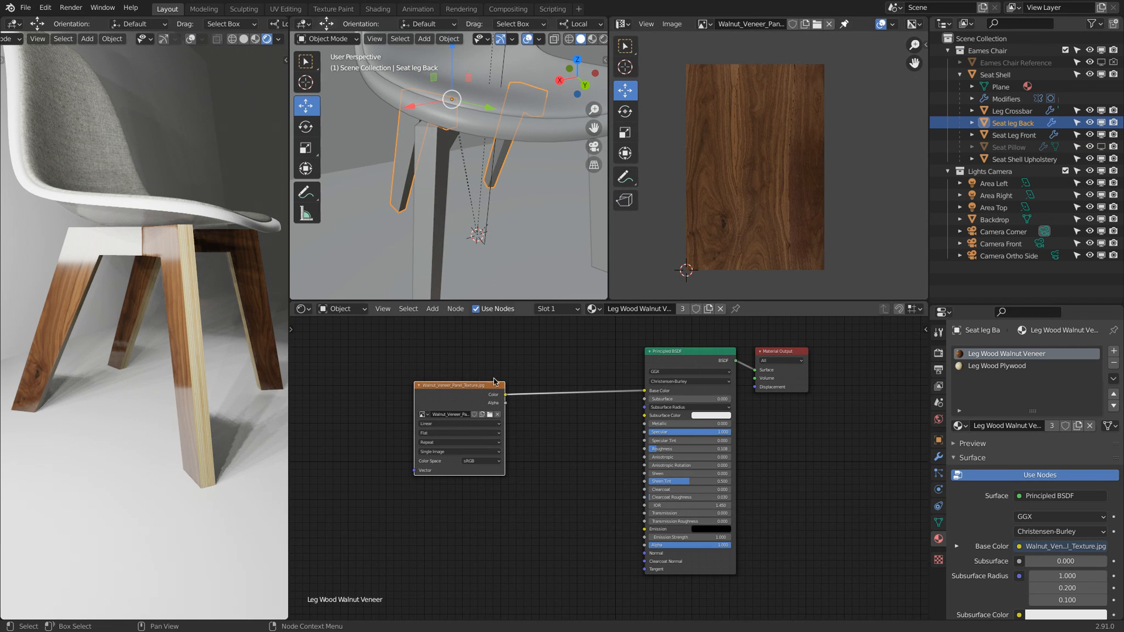
pyautogui.click(817, 24)
pyautogui.click(749, 491)
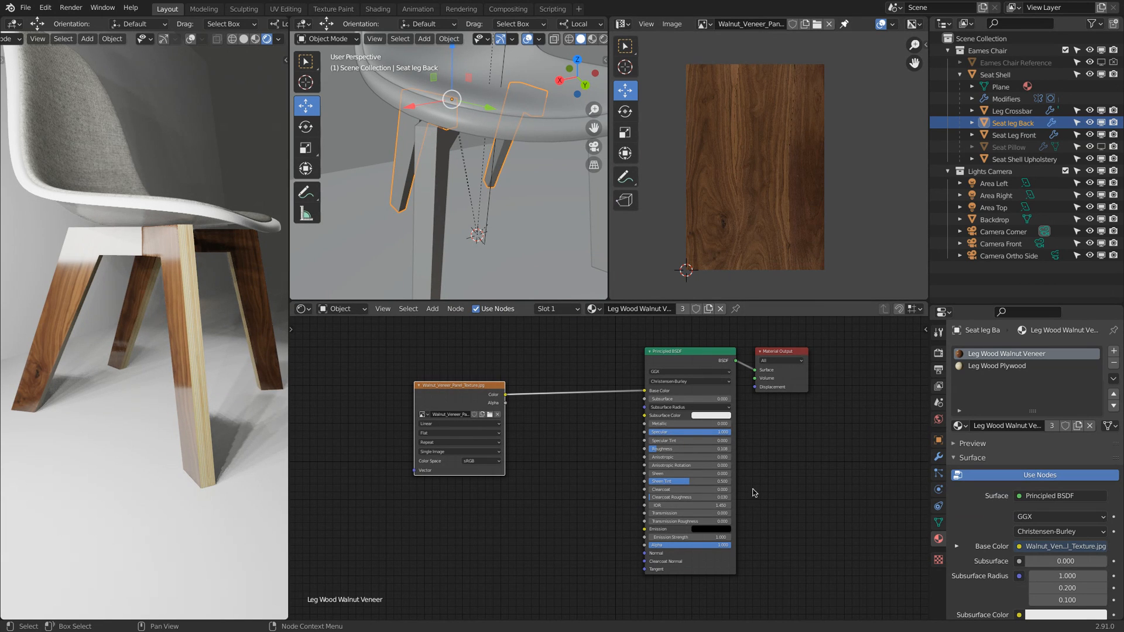
# Load 129_Walnut fine wood_DIFF.jpg into the base color texture node and move the node to the upper left of the graph
pyautogui.click(489, 420)
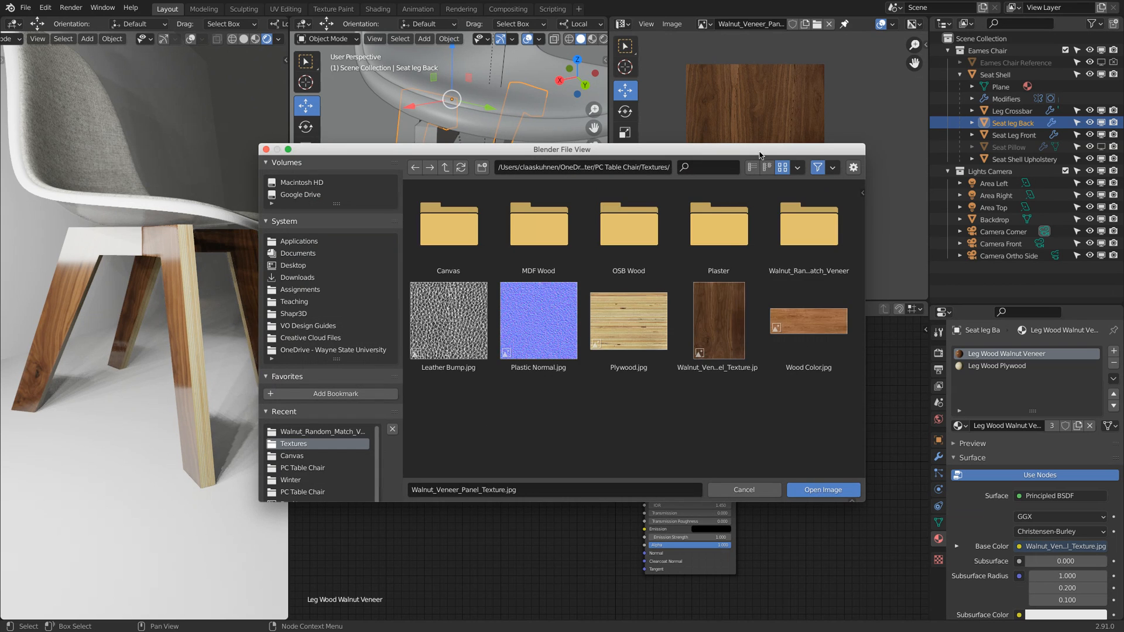
pyautogui.click(810, 226)
pyautogui.click(653, 200)
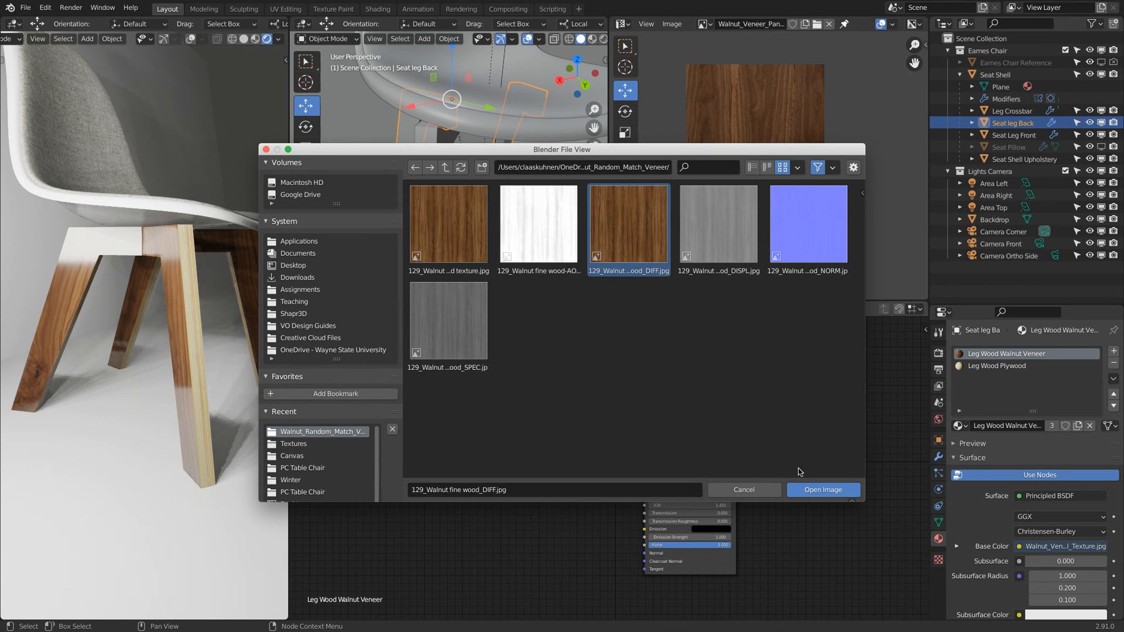
pyautogui.click(824, 490)
pyautogui.moveTo(452, 385); pyautogui.dragTo(354, 345)
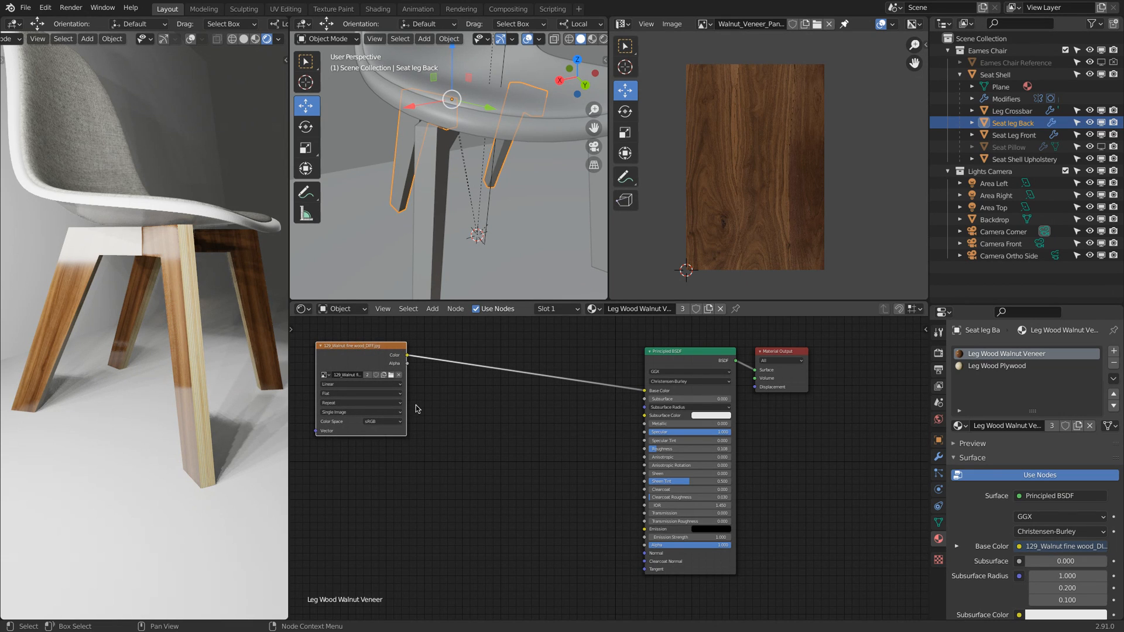
# Reset the Principled BSDF's Roughness to 0.000 and place a new Image Texture node below the diffuse texture node
pyautogui.press('BackSpace')
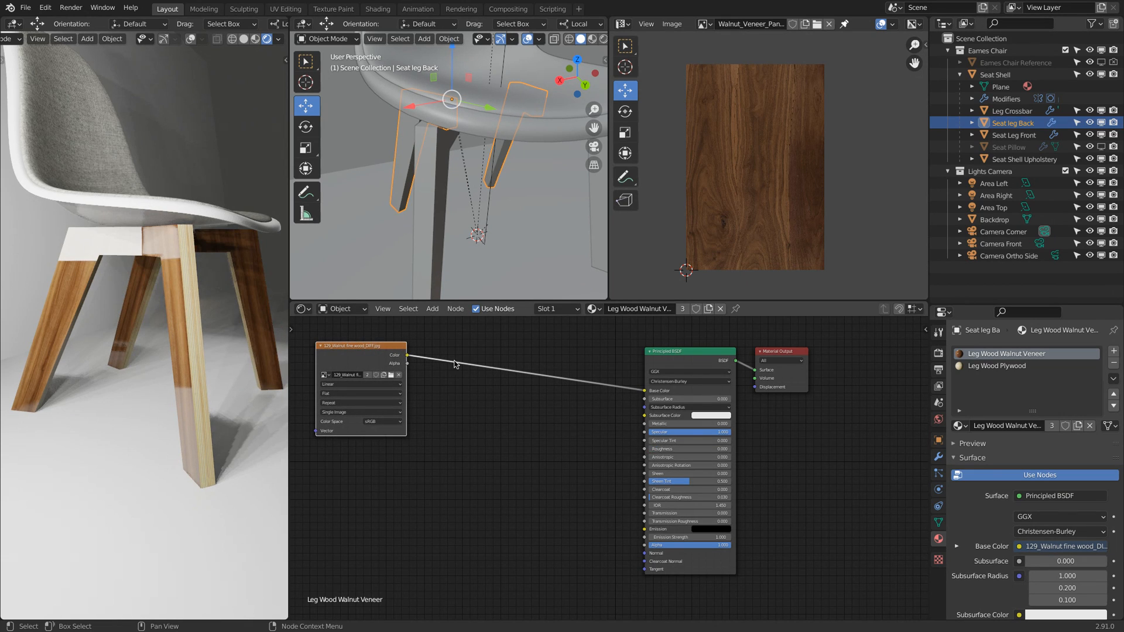
pyautogui.click(433, 309)
pyautogui.moveTo(451, 376)
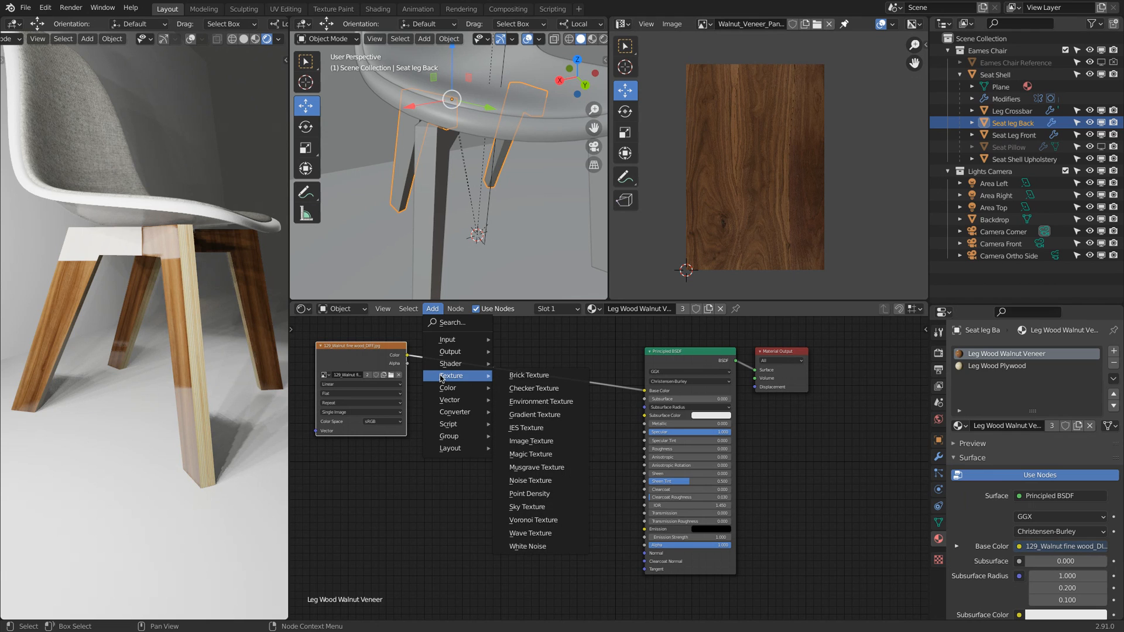
pyautogui.click(539, 440)
pyautogui.click(387, 468)
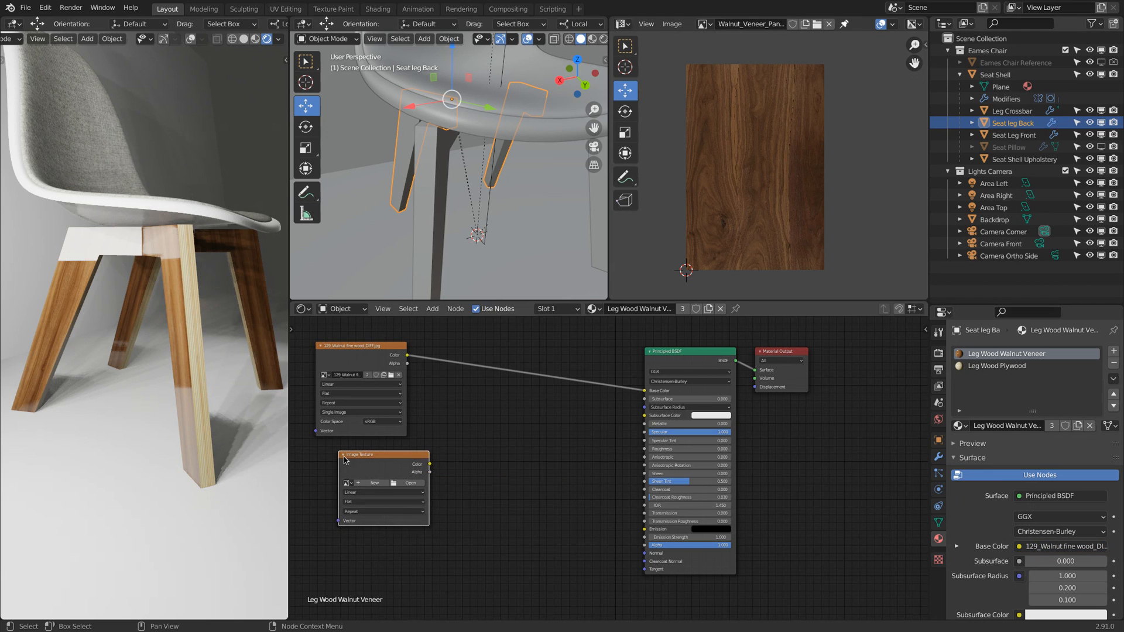
# Load 129_Walnut fine wood_SPEC.jpg into the new Image Texture node and align it beneath the diffuse texture node
pyautogui.click(408, 484)
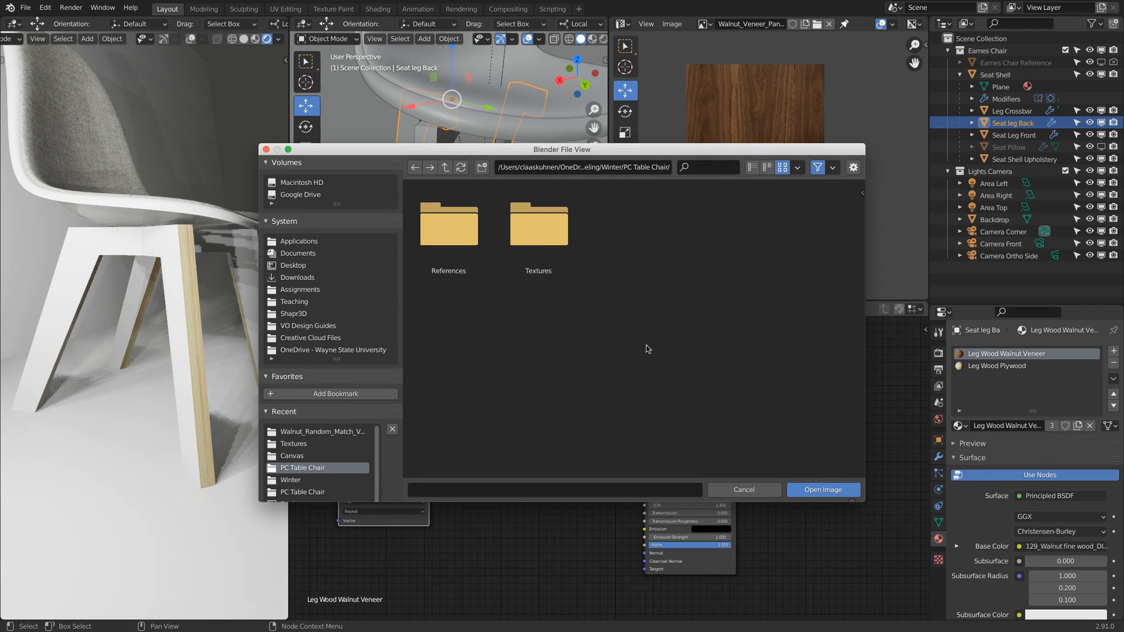
pyautogui.doubleClick(540, 235)
pyautogui.doubleClick(807, 226)
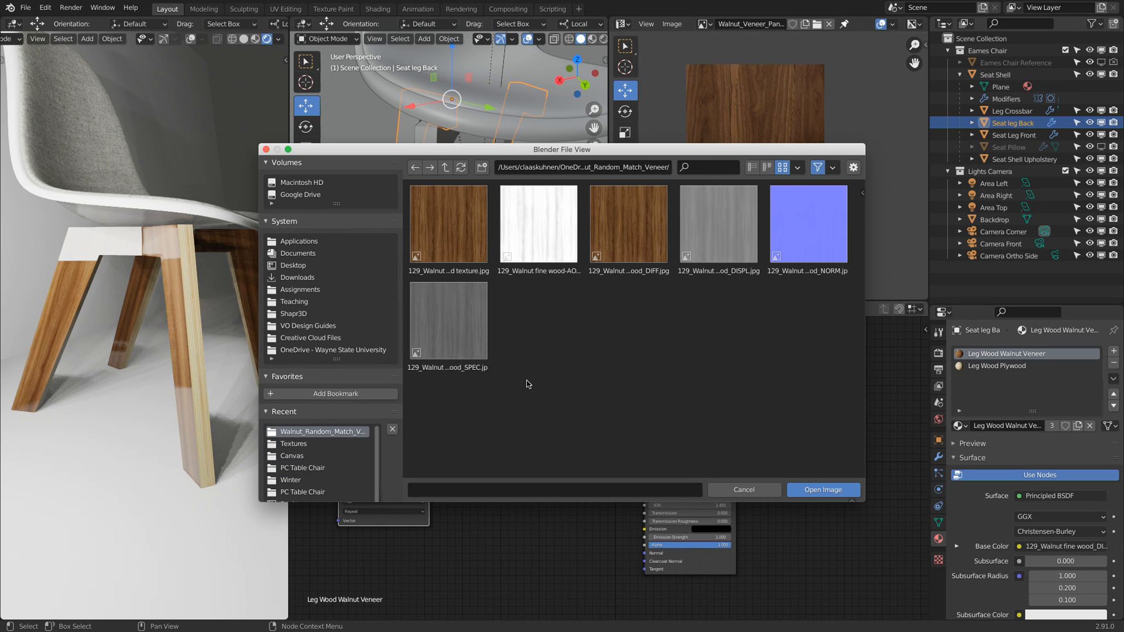
pyautogui.click(452, 349)
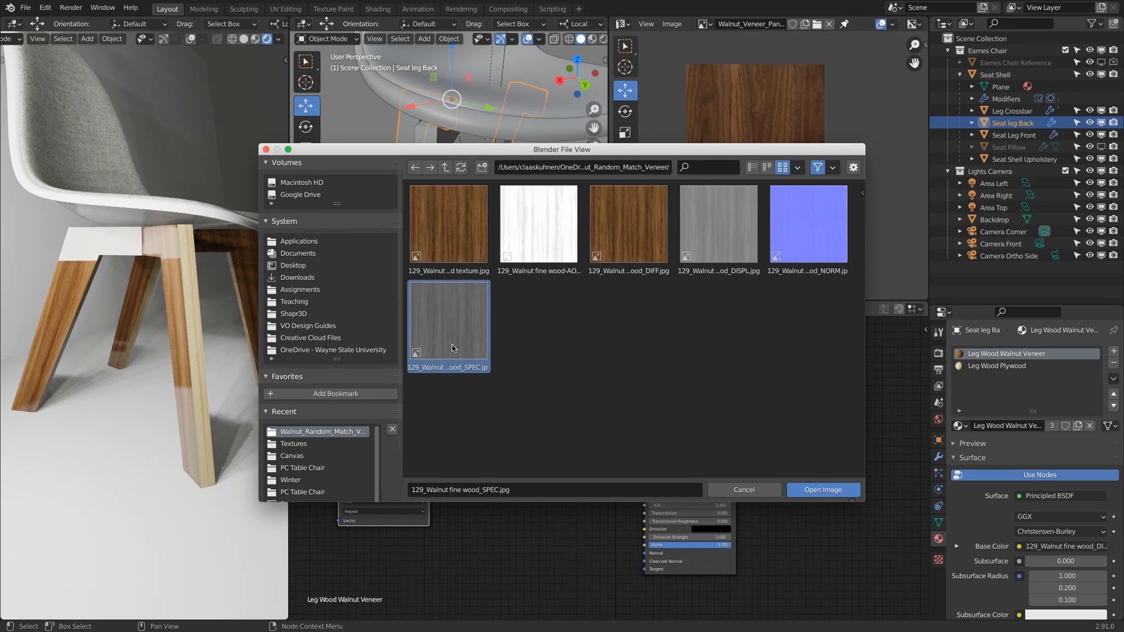
pyautogui.click(828, 493)
pyautogui.moveTo(401, 464); pyautogui.dragTo(380, 460)
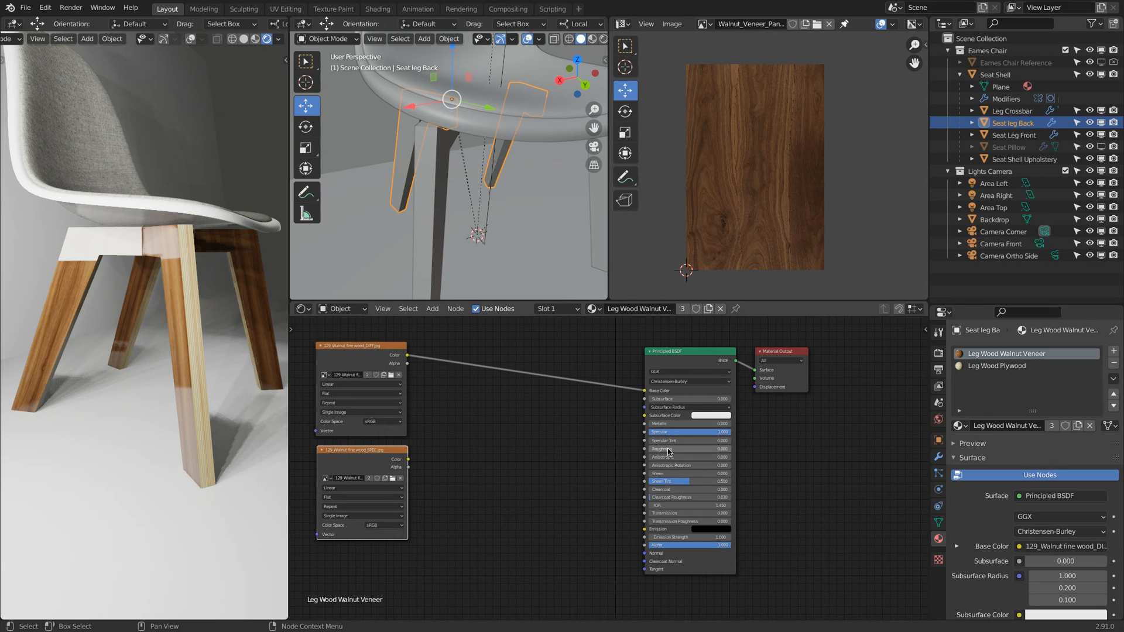
# Link the SPEC texture's Color to the Principled BSDF's Roughness, comparing it against an unlinked roughness of about 0.112
pyautogui.moveTo(408, 459); pyautogui.dragTo(658, 449)
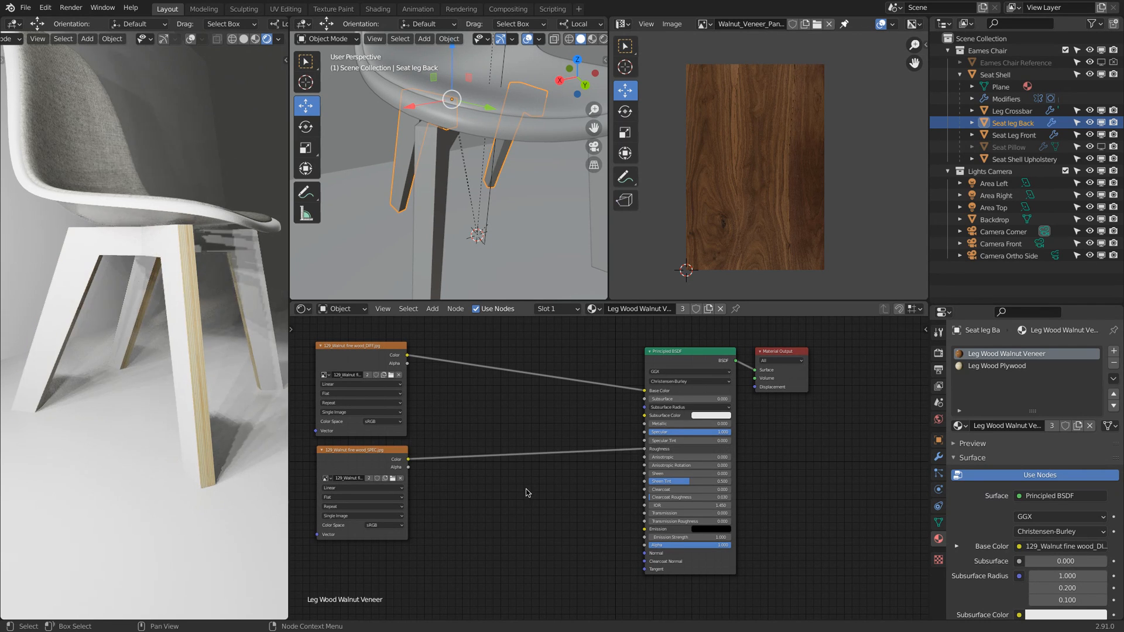
pyautogui.moveTo(147, 288); pyautogui.dragTo(133, 280, button='middle')
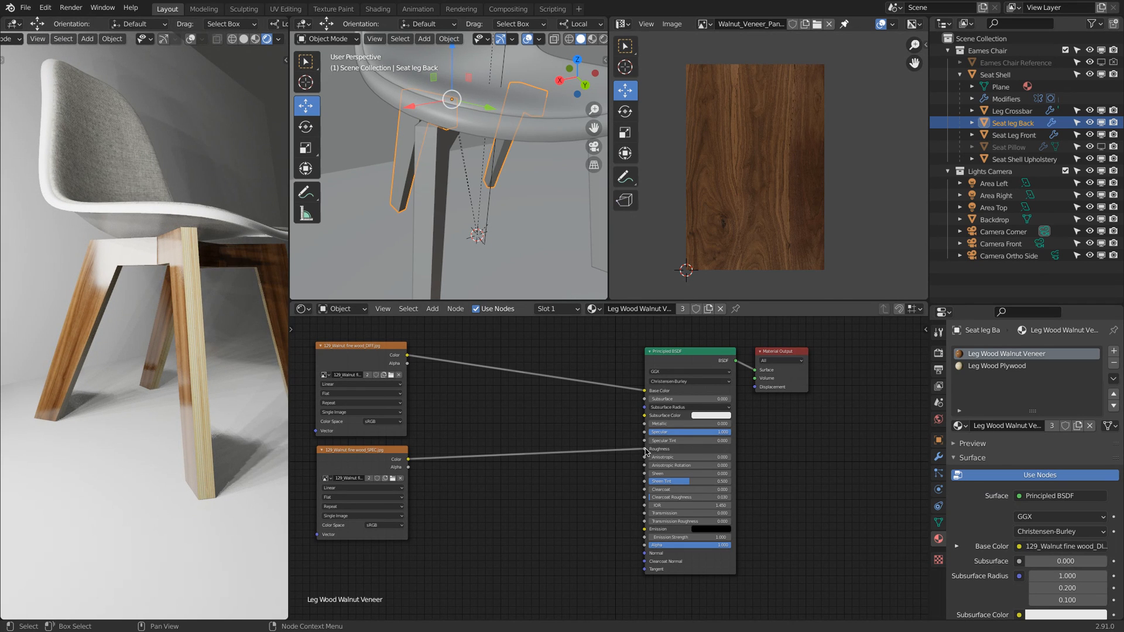
pyautogui.moveTo(647, 449); pyautogui.dragTo(672, 453)
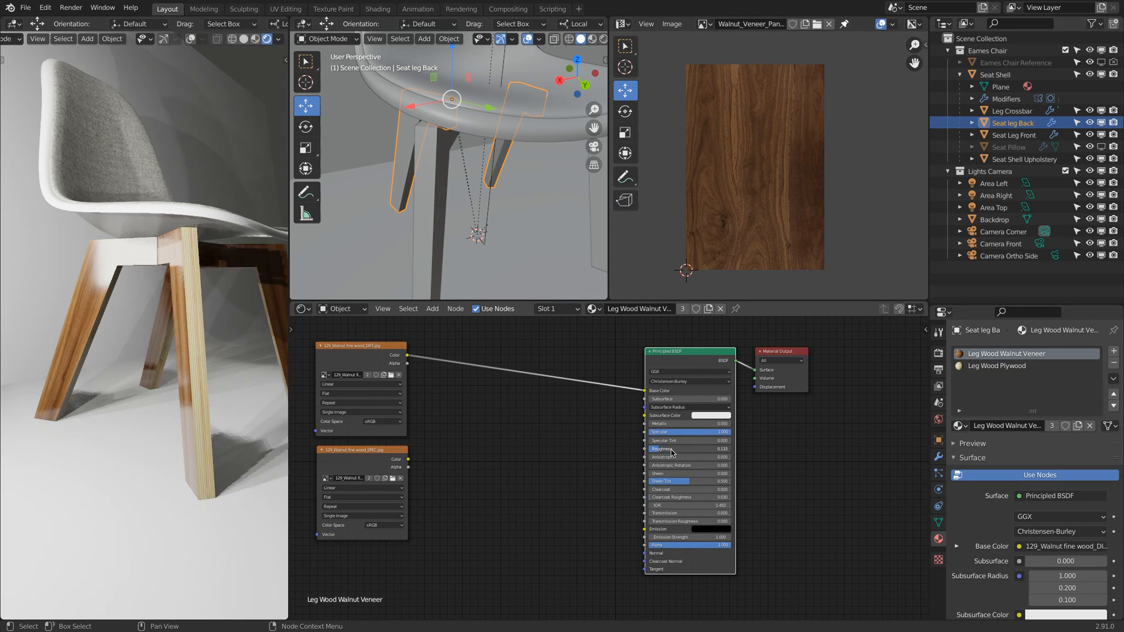
pyautogui.moveTo(408, 459); pyautogui.dragTo(659, 451)
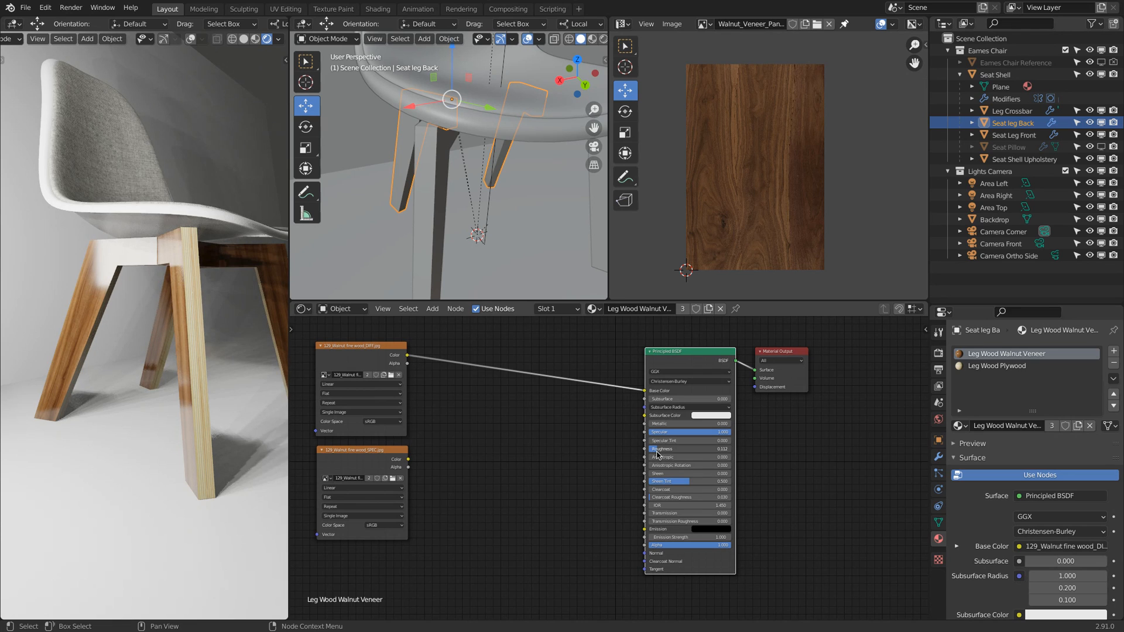
pyautogui.moveTo(408, 459); pyautogui.dragTo(646, 454)
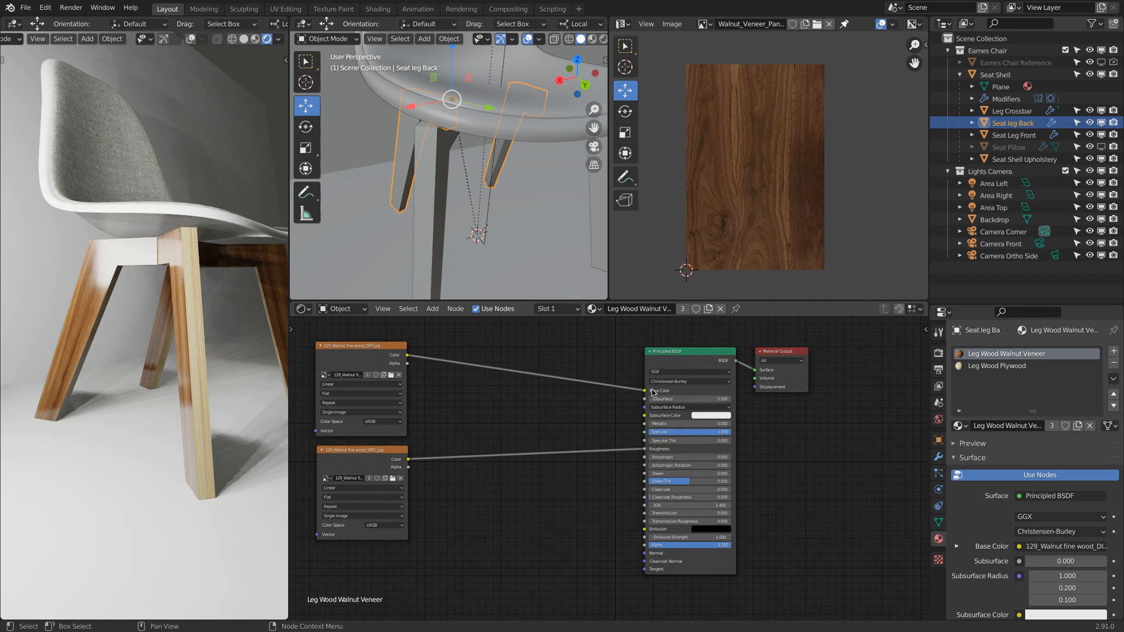
# Disconnect the diffuse texture from Base Color and examine the reflections on the chair leg up close
pyautogui.moveTo(646, 394); pyautogui.dragTo(595, 387)
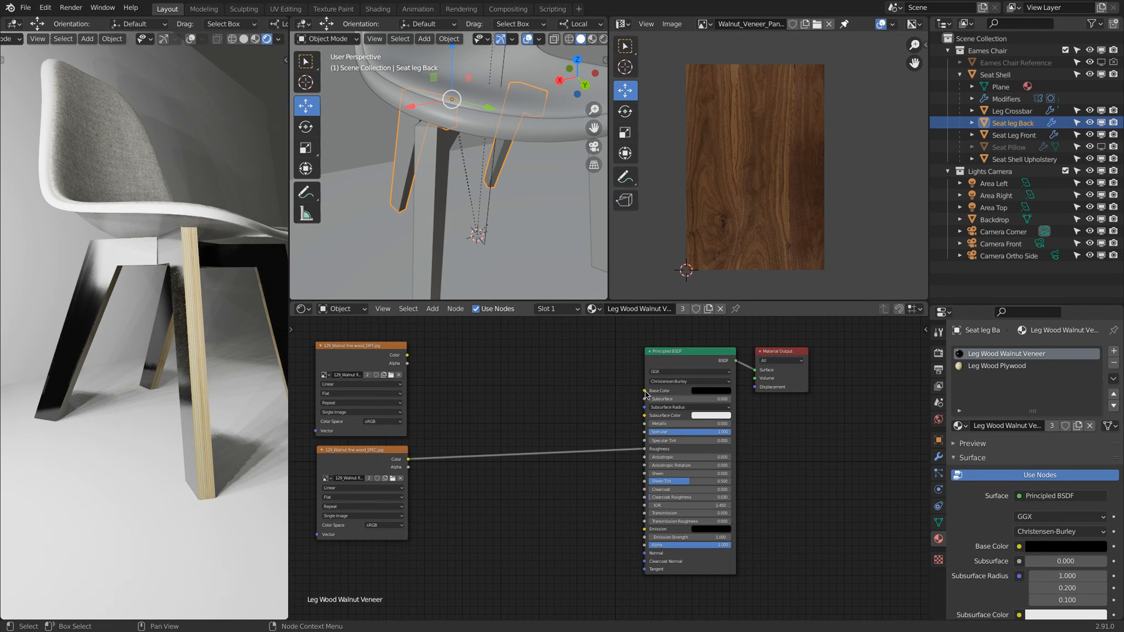
pyautogui.scroll(4, 65, 226)
pyautogui.keyDown('shift'); pyautogui.moveTo(64, 227); pyautogui.dragTo(154, 322, button='middle'); pyautogui.keyUp('shift')
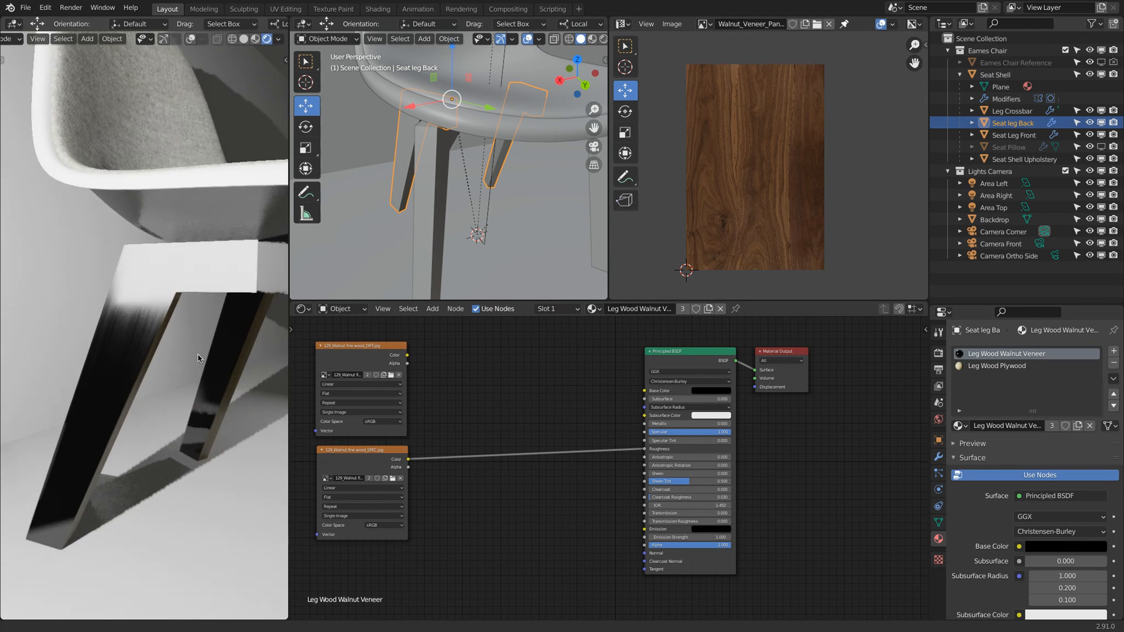
pyautogui.scroll(1, 154, 322)
pyautogui.scroll(2, 154, 318)
pyautogui.moveTo(129, 300); pyautogui.dragTo(129, 298, button='middle')
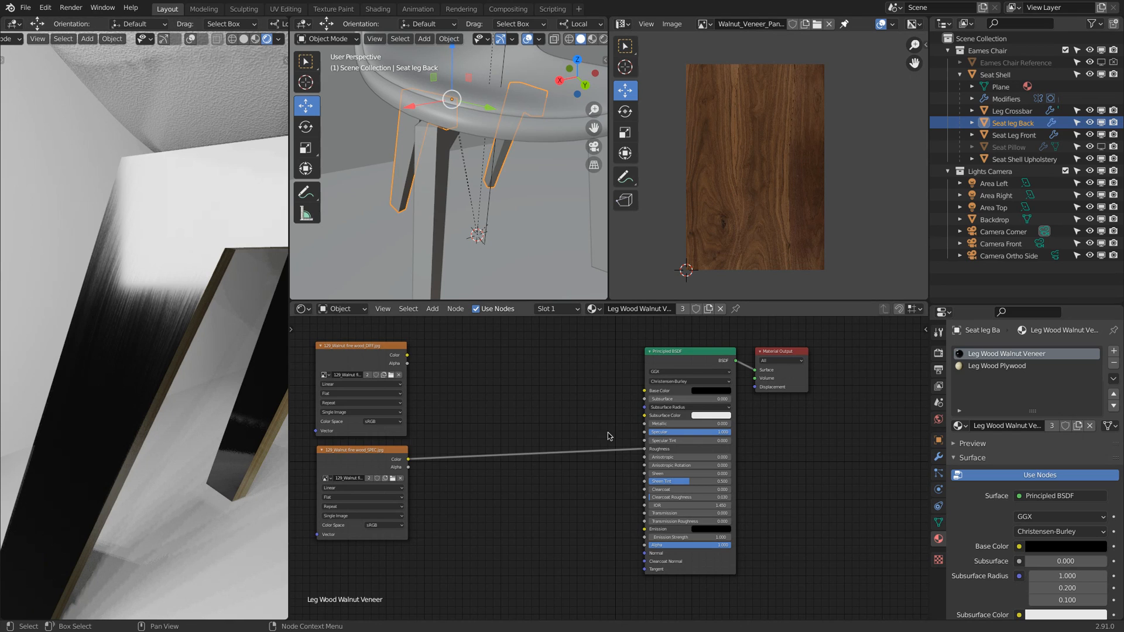
# Unlink the SPEC texture from Roughness and relink it to compare the reflections on the leg
pyautogui.moveTo(645, 452); pyautogui.dragTo(623, 450)
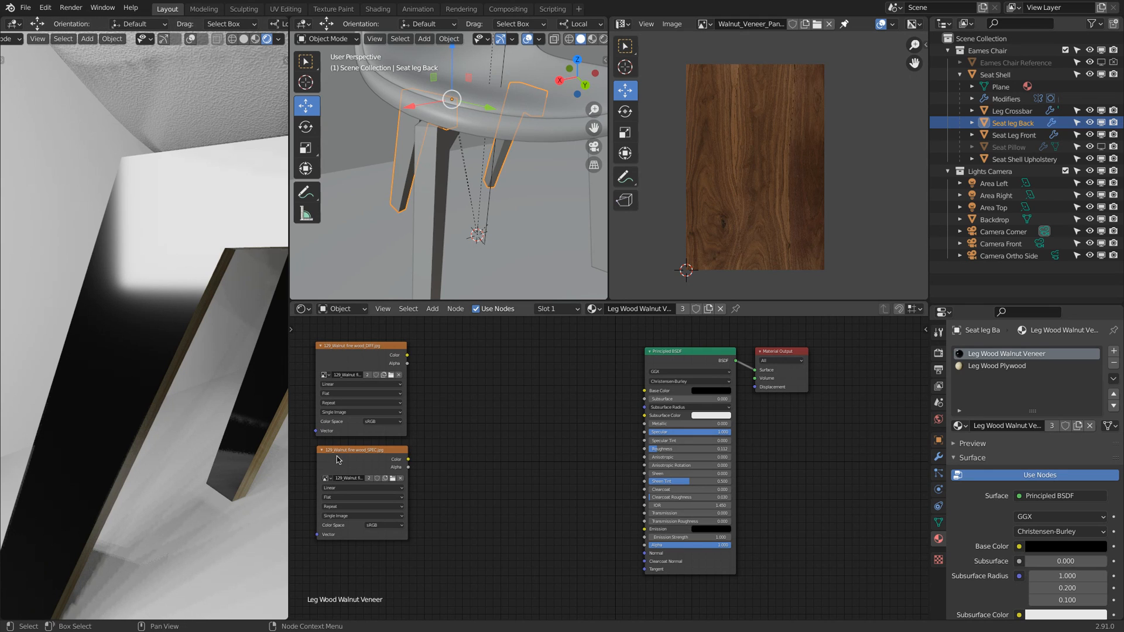
pyautogui.moveTo(408, 460); pyautogui.dragTo(647, 450)
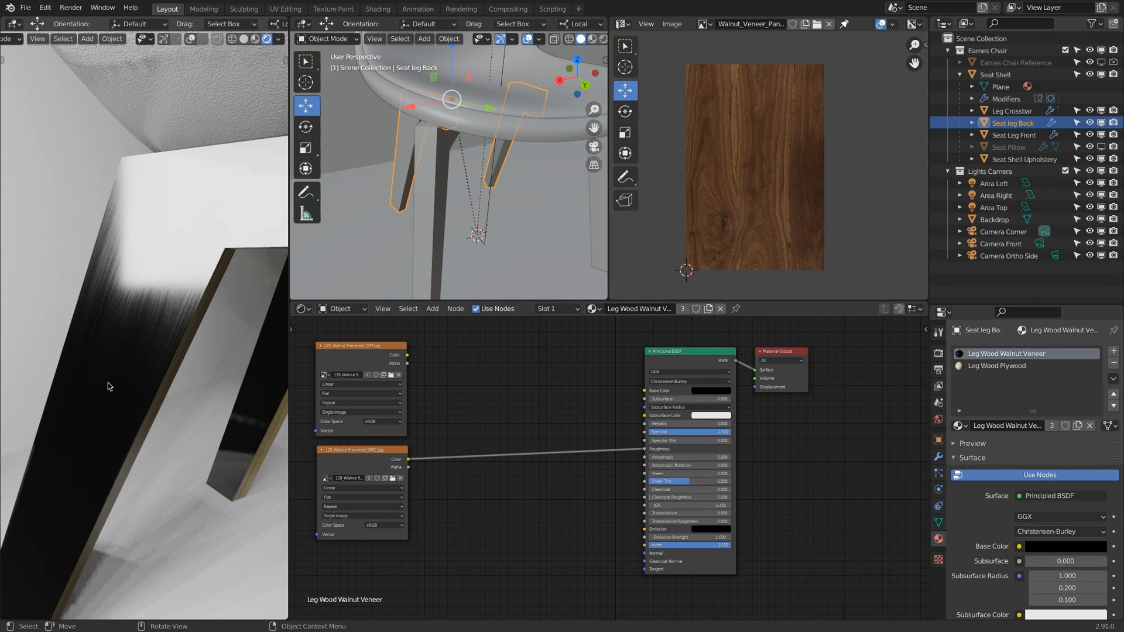
pyautogui.moveTo(101, 406)
pyautogui.mouseDown(button='middle')
pyautogui.moveTo(111, 378)
pyautogui.moveTo(88, 439)
pyautogui.moveTo(100, 406)
pyautogui.mouseUp(button='middle')
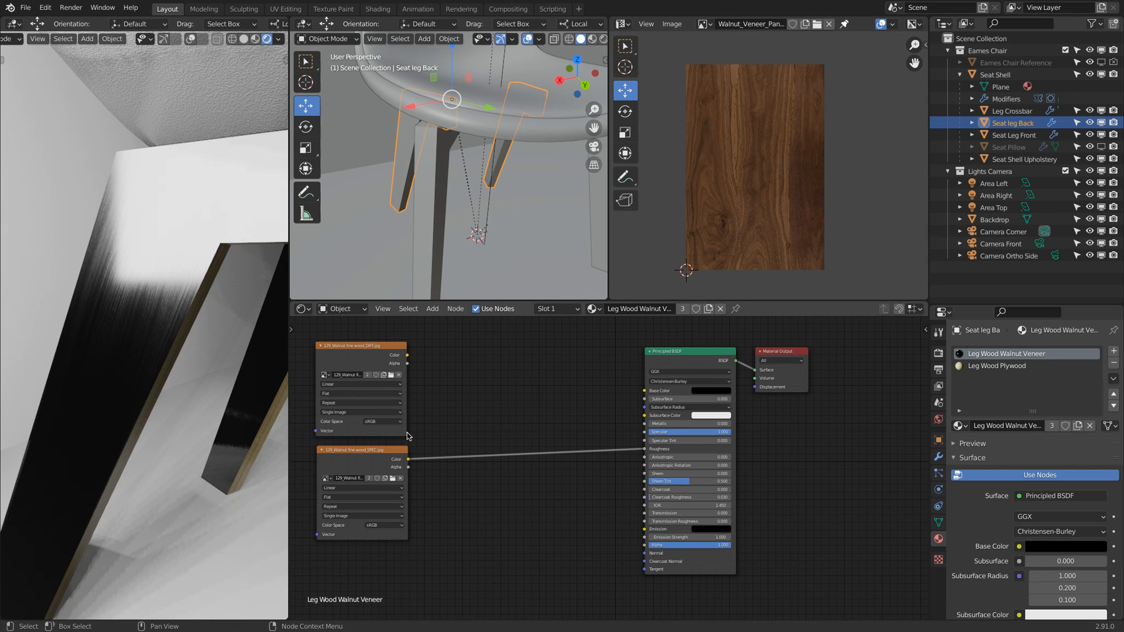
pyautogui.moveTo(90, 363); pyautogui.dragTo(144, 358, button='middle')
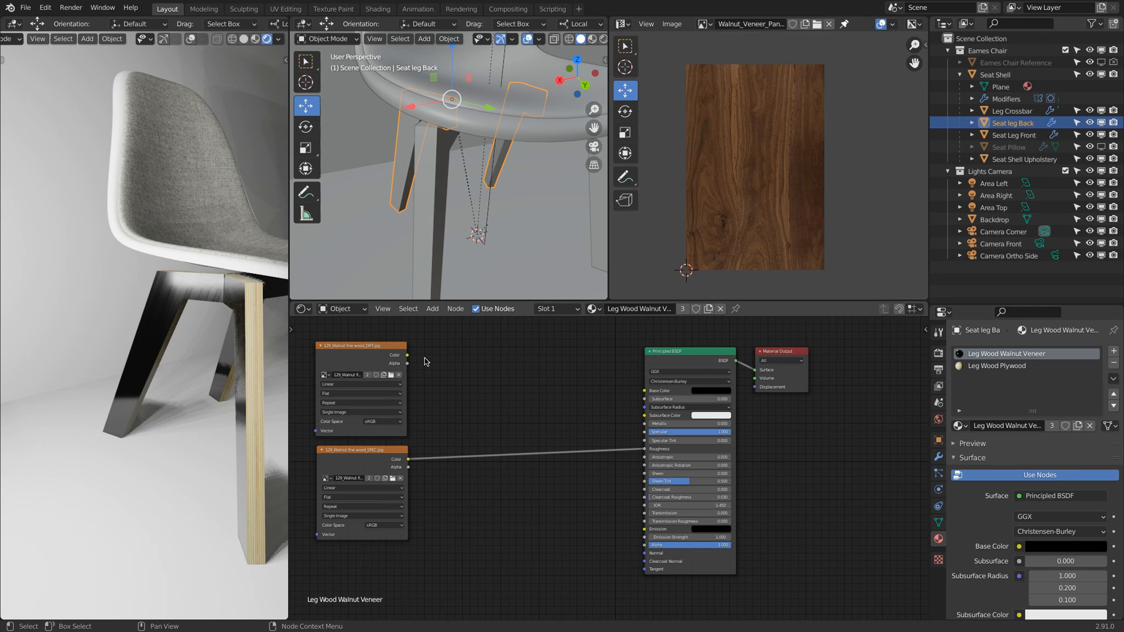
# Reconnect the diffuse texture's Color to Base Color and inspect the walnut veneer legs from near and far
pyautogui.moveTo(407, 355); pyautogui.dragTo(657, 396)
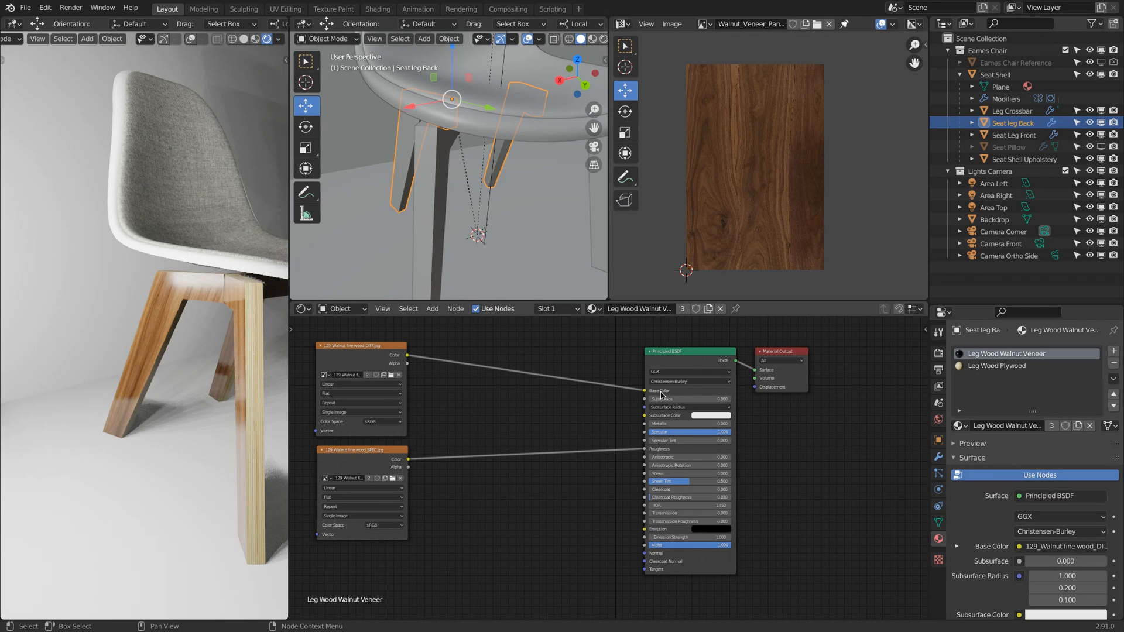
pyautogui.moveTo(199, 390); pyautogui.dragTo(208, 392, button='middle')
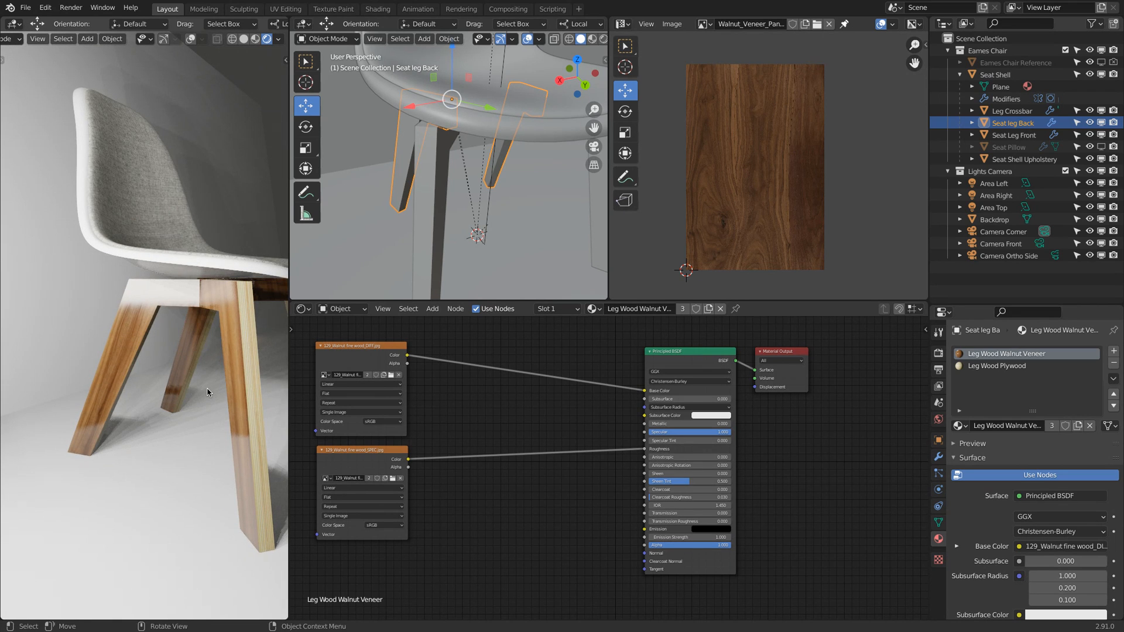
pyautogui.scroll(-7, 181, 330)
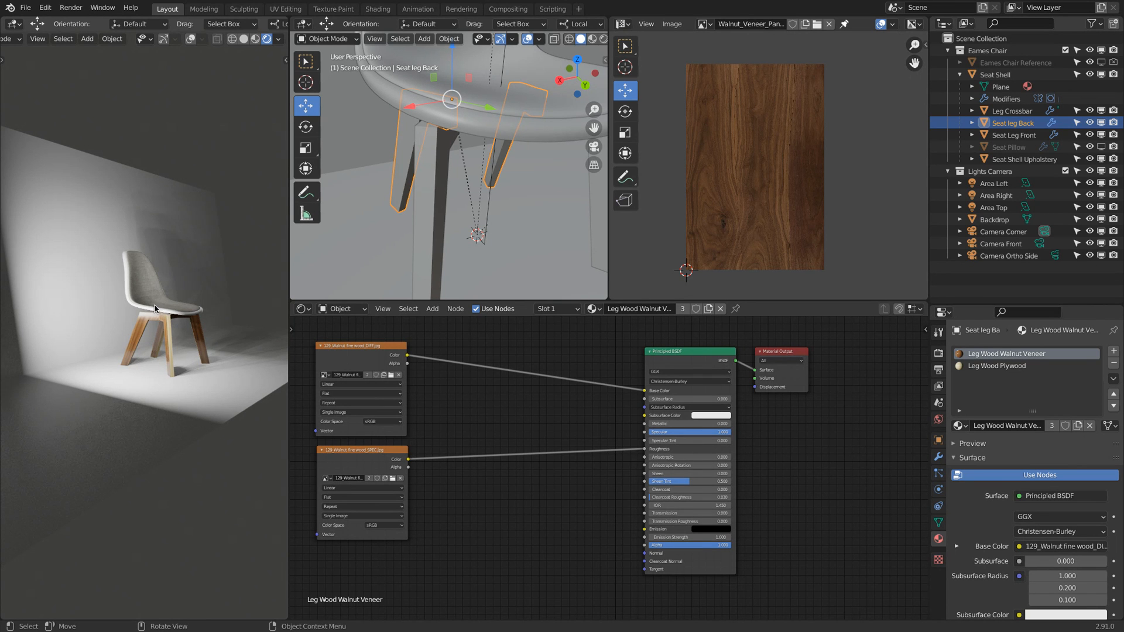
pyautogui.scroll(6, 153, 307)
pyautogui.scroll(6, 140, 233)
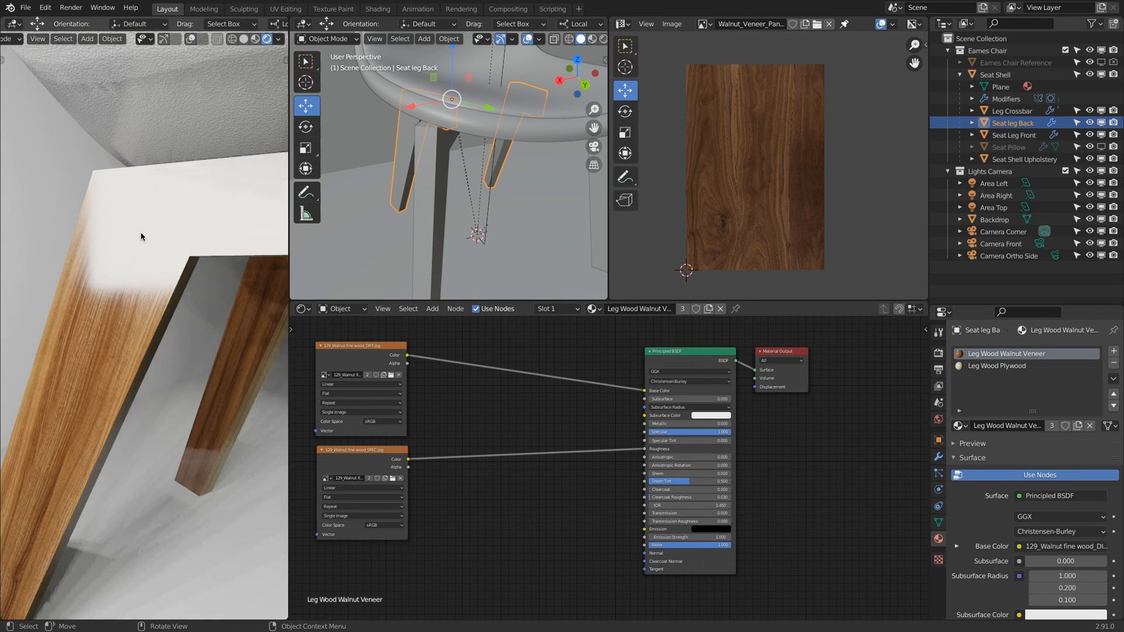
pyautogui.scroll(-5, 139, 234)
pyautogui.scroll(3, 146, 260)
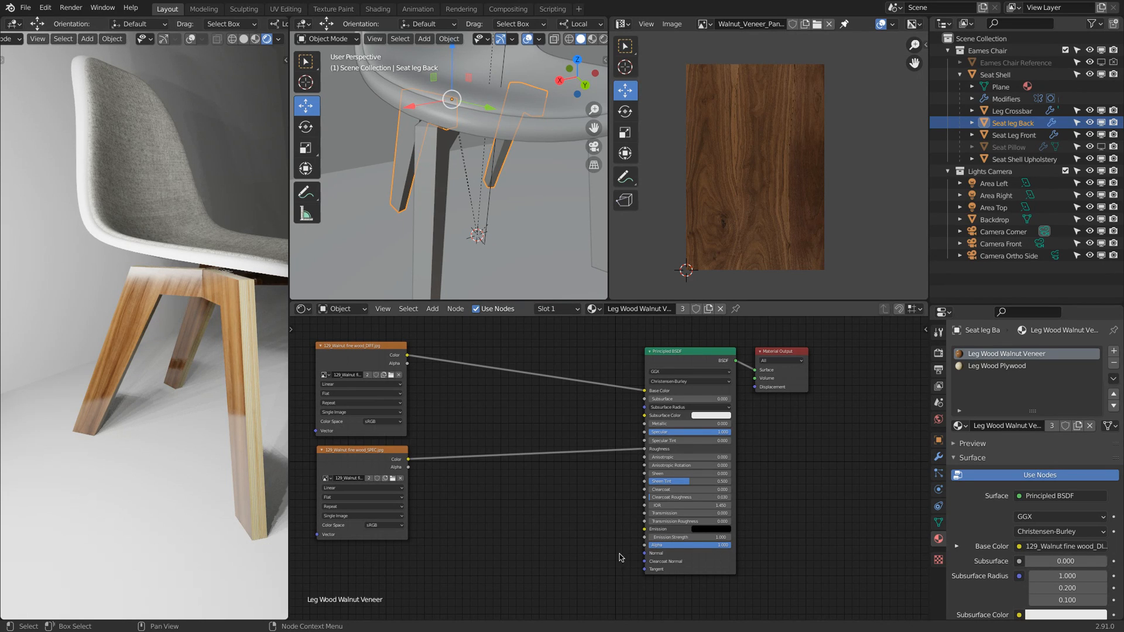
# Add a Normal Map node below the SPEC texture link and connect its Normal output to the Principled BSDF's Normal input
pyautogui.click(432, 309)
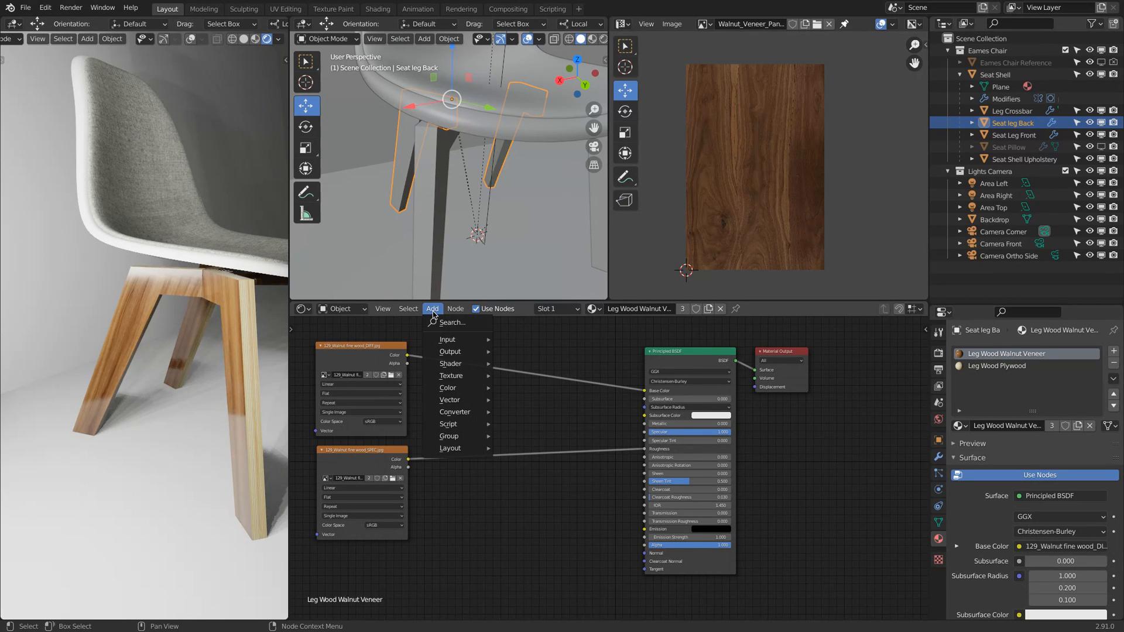
pyautogui.moveTo(457, 404)
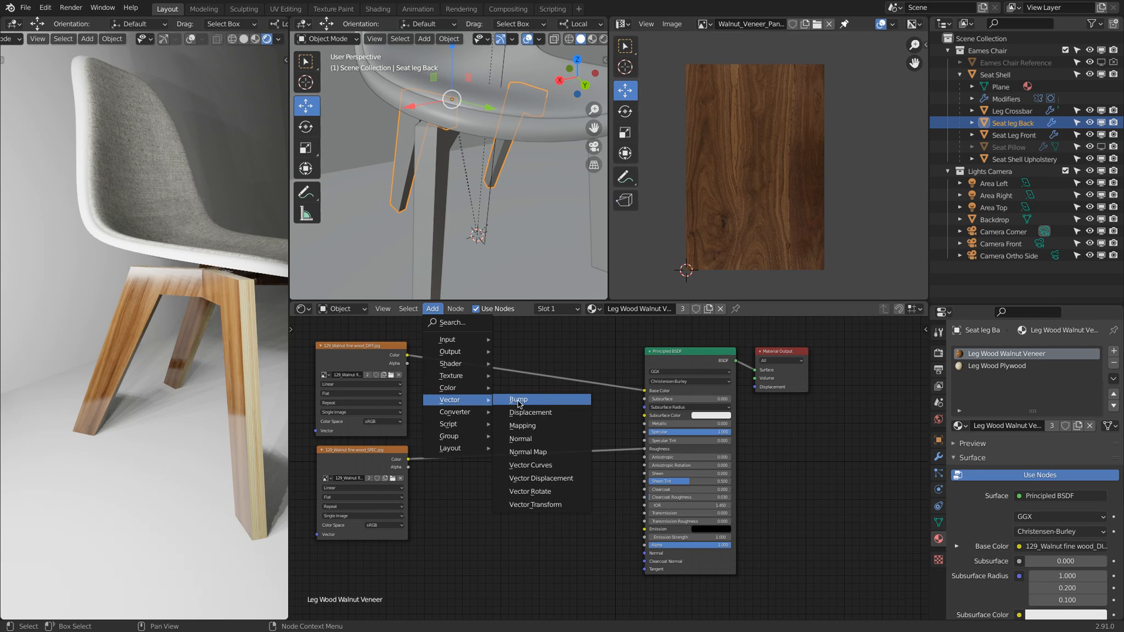
pyautogui.click(524, 456)
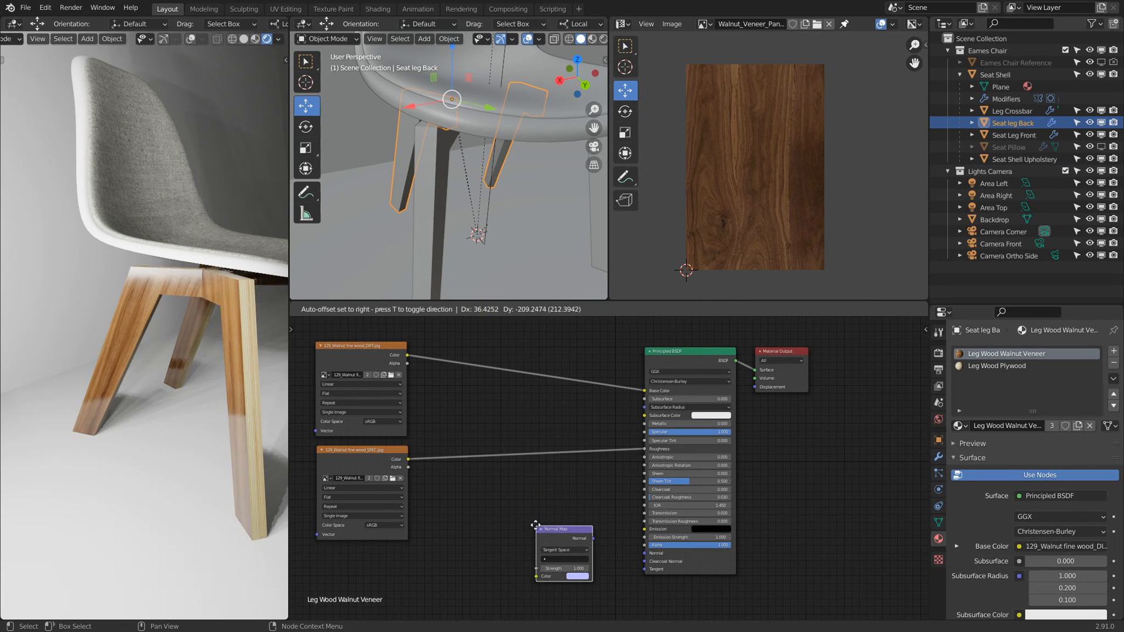
pyautogui.click(479, 557)
pyautogui.moveTo(479, 557); pyautogui.dragTo(447, 458, button='middle')
pyautogui.moveTo(561, 440); pyautogui.dragTo(615, 456)
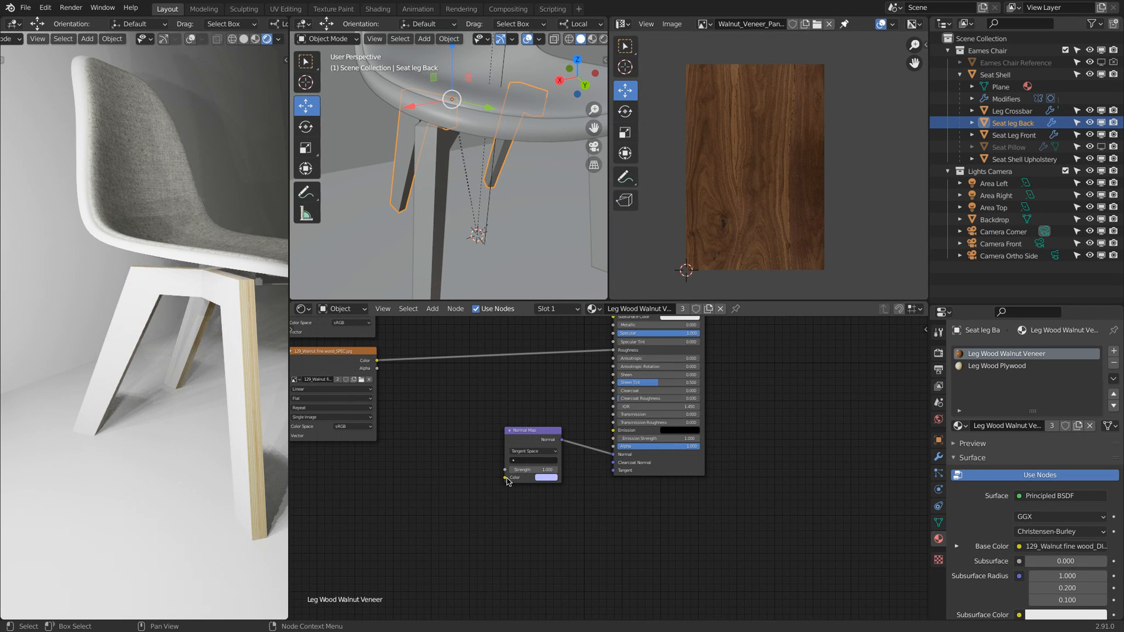
# Add an Image Texture node below the SPEC texture and load 129_Walnut fine wood_NORM.jpg from the walnut textures folder
pyautogui.moveTo(503, 479); pyautogui.dragTo(629, 522, button='middle')
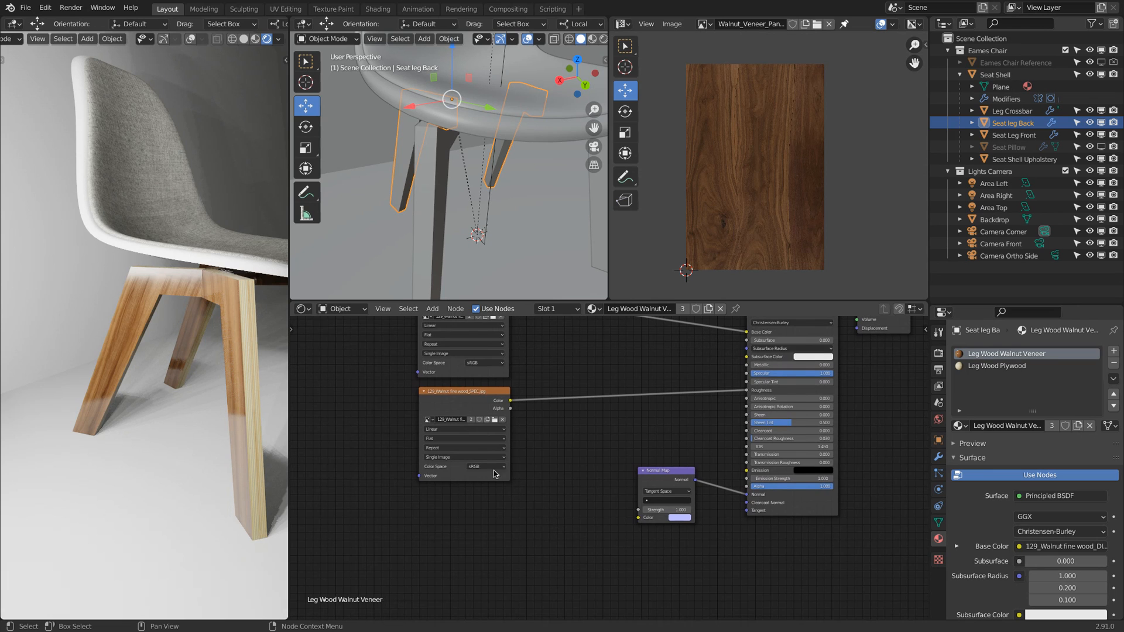
pyautogui.click(433, 309)
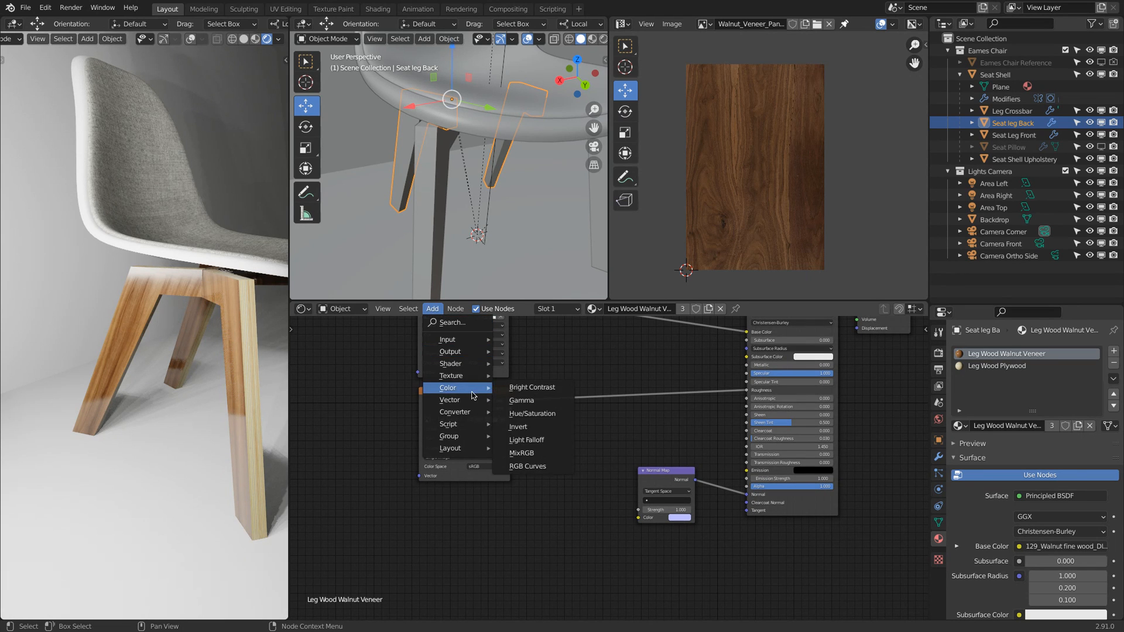
pyautogui.moveTo(463, 376)
pyautogui.click(531, 441)
pyautogui.click(480, 530)
pyautogui.click(496, 534)
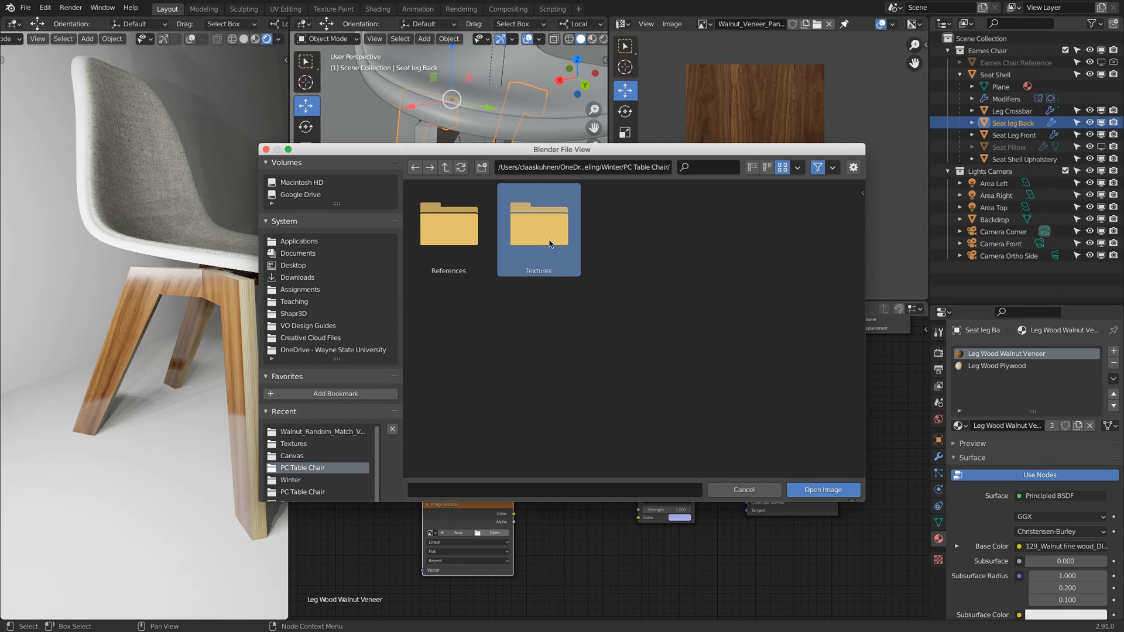
pyautogui.doubleClick(538, 225)
pyautogui.doubleClick(807, 232)
pyautogui.click(809, 234)
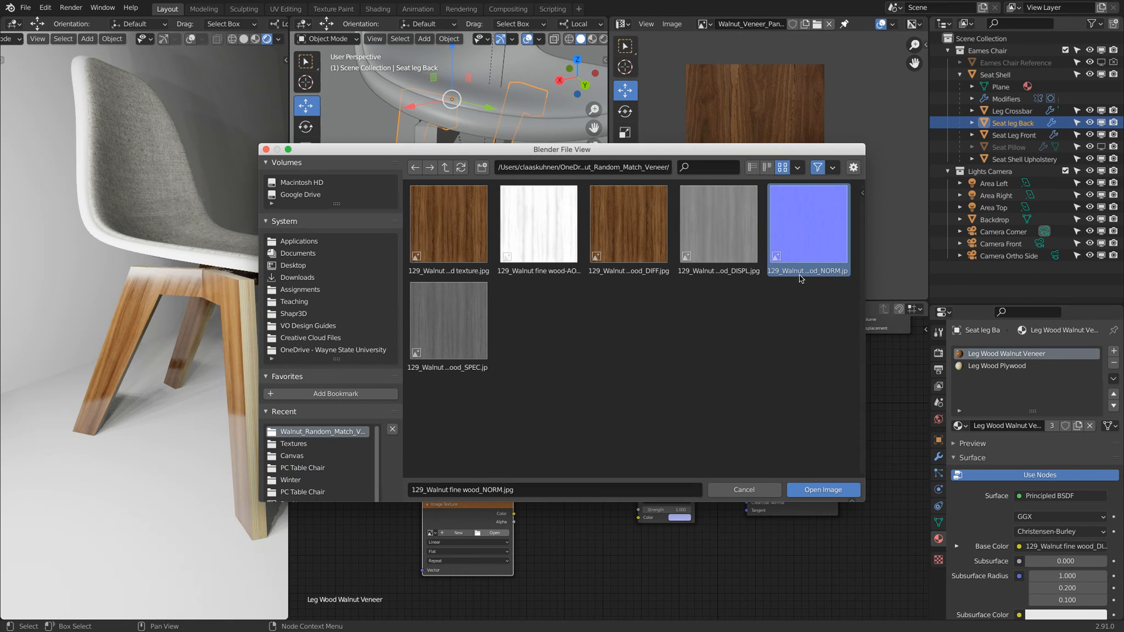
pyautogui.click(820, 490)
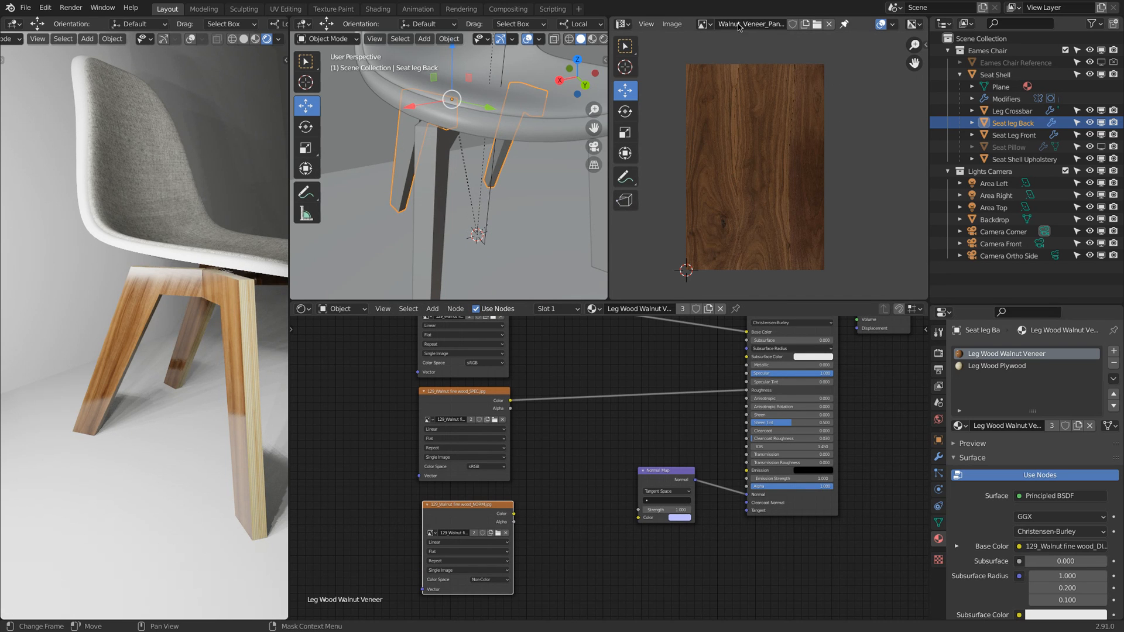
# Display 129_Walnut fine wood_NORM.jpg in the Image Editor and examine its grain up close
pyautogui.click(704, 24)
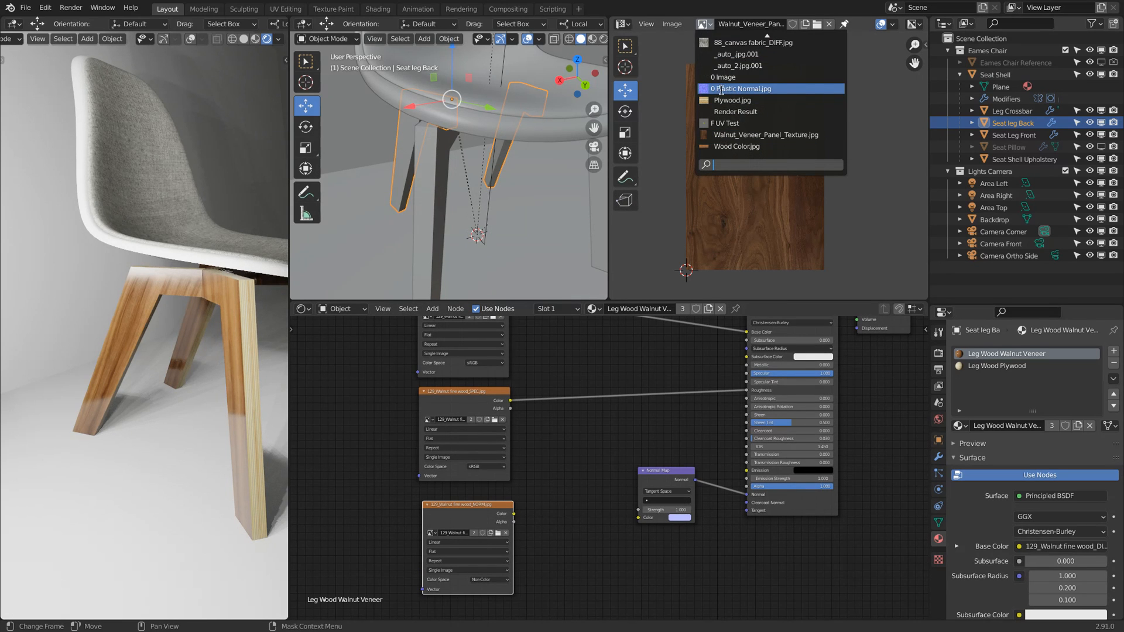
pyautogui.scroll(3, 721, 89)
pyautogui.click(750, 66)
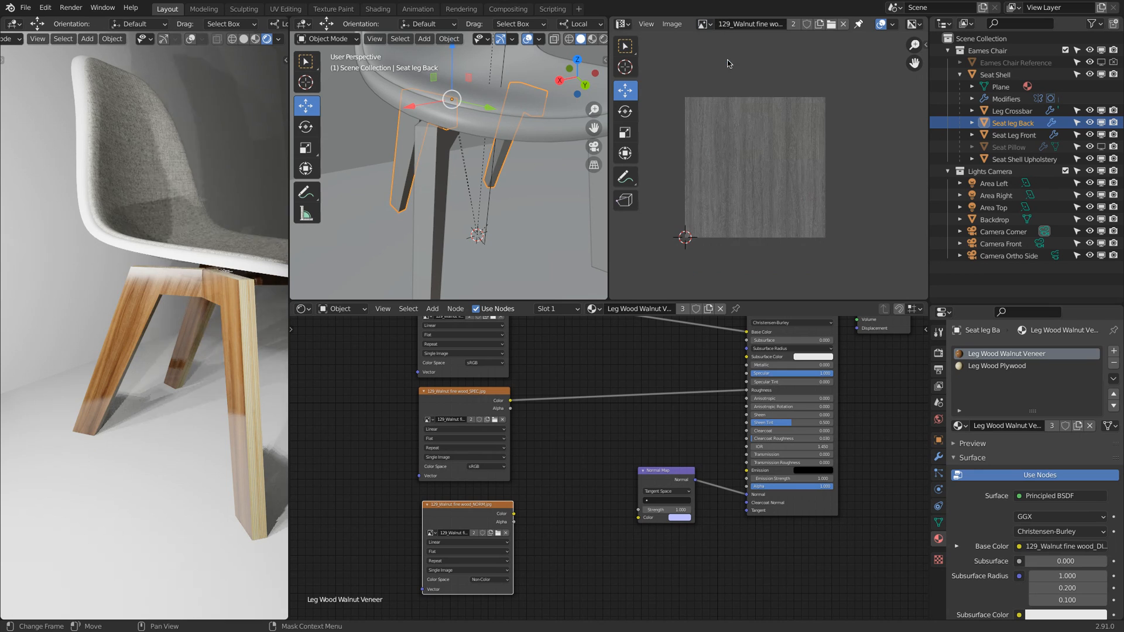
pyautogui.click(705, 25)
pyautogui.click(741, 54)
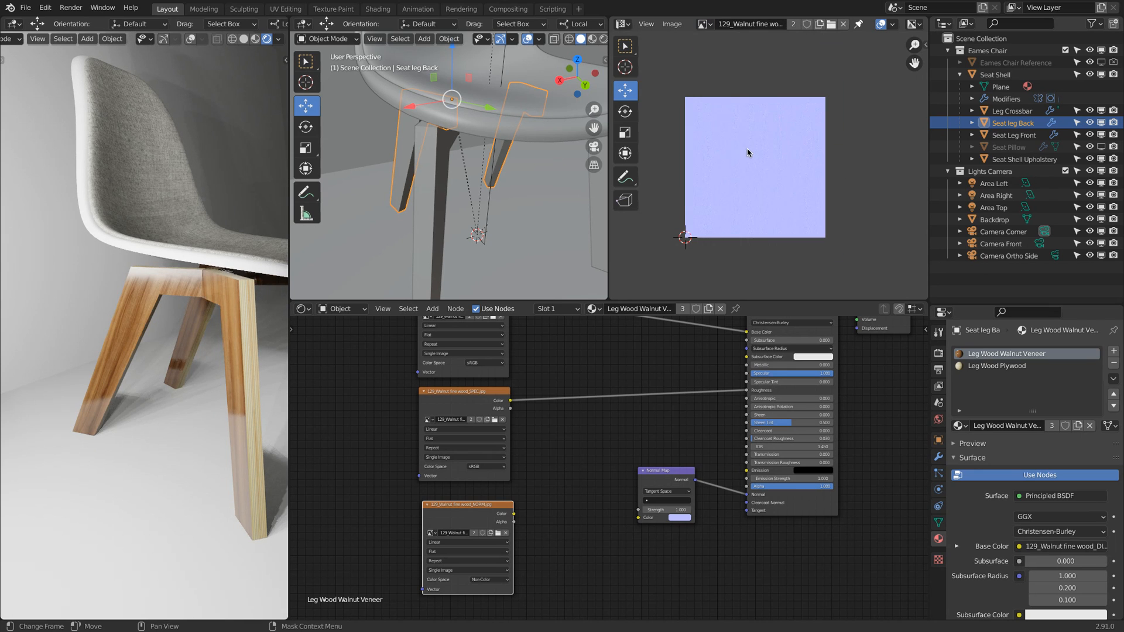
pyautogui.scroll(5, 747, 149)
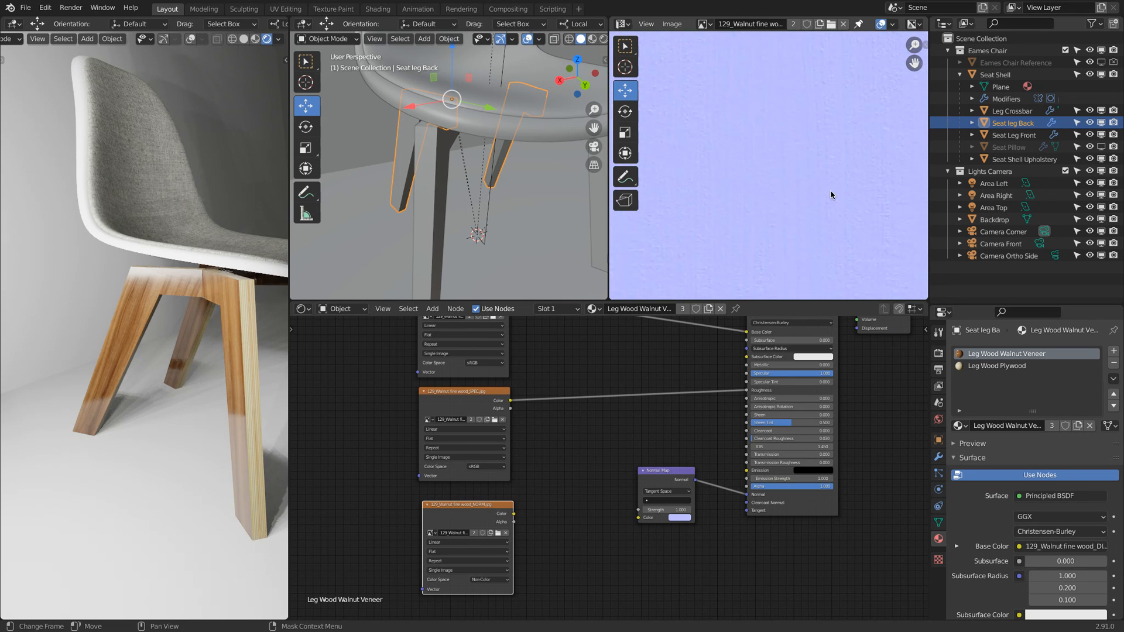
# Display Plastic Normal.jpg in the Image Editor and examine its bump pattern from near and far
pyautogui.click(706, 24)
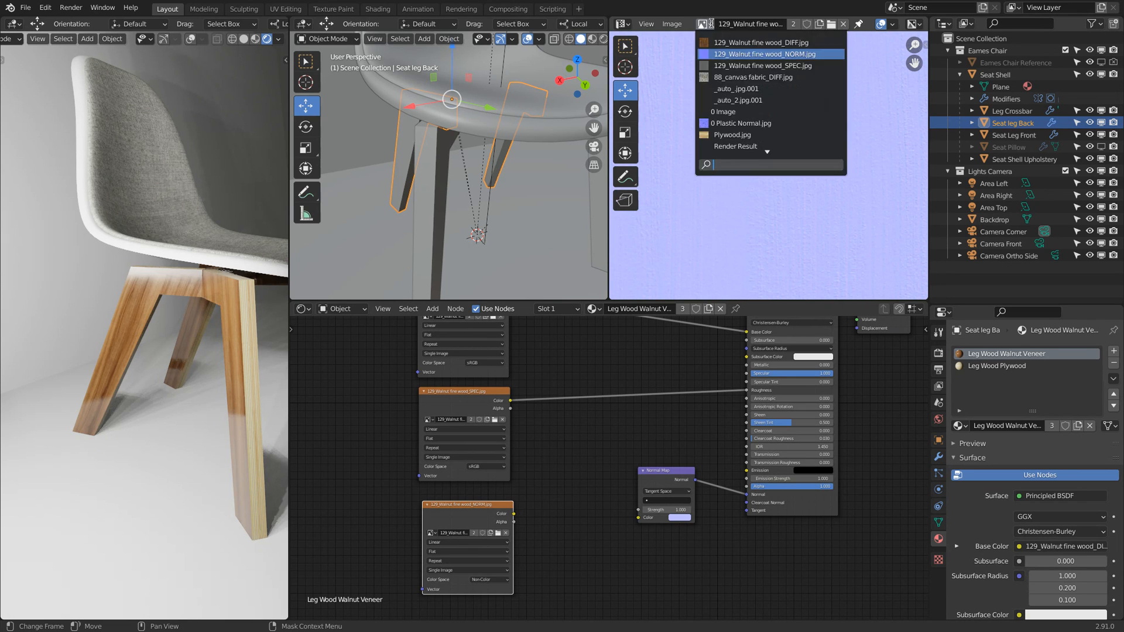
pyautogui.click(725, 122)
pyautogui.moveTo(749, 155); pyautogui.dragTo(778, 143, button='middle')
pyautogui.scroll(-3, 778, 146)
pyautogui.scroll(5, 775, 149)
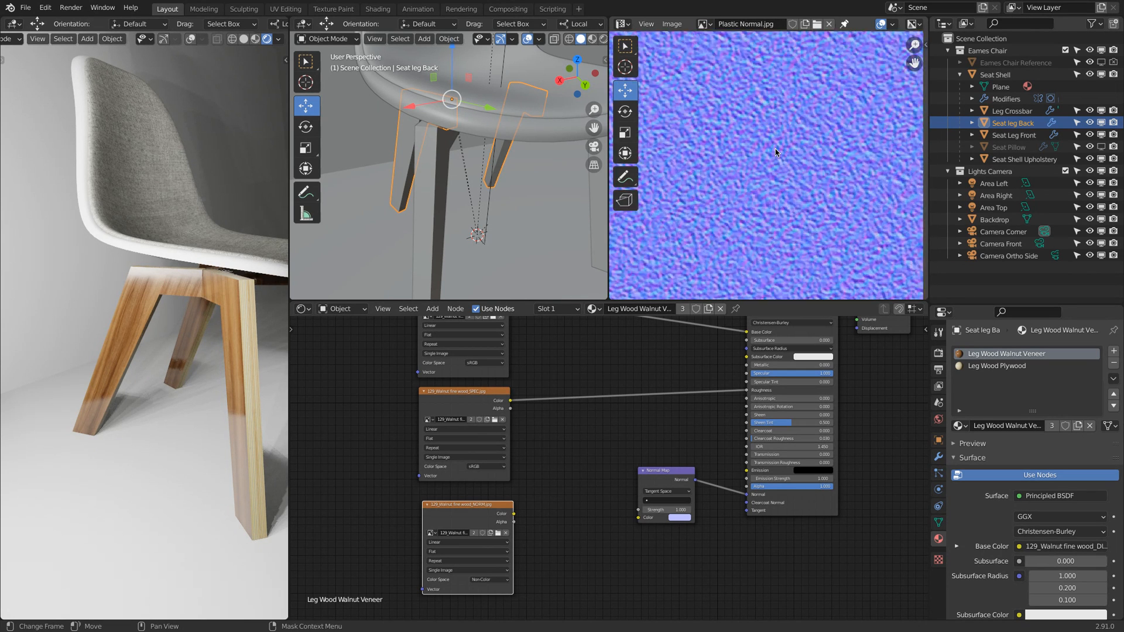
pyautogui.scroll(-3, 772, 155)
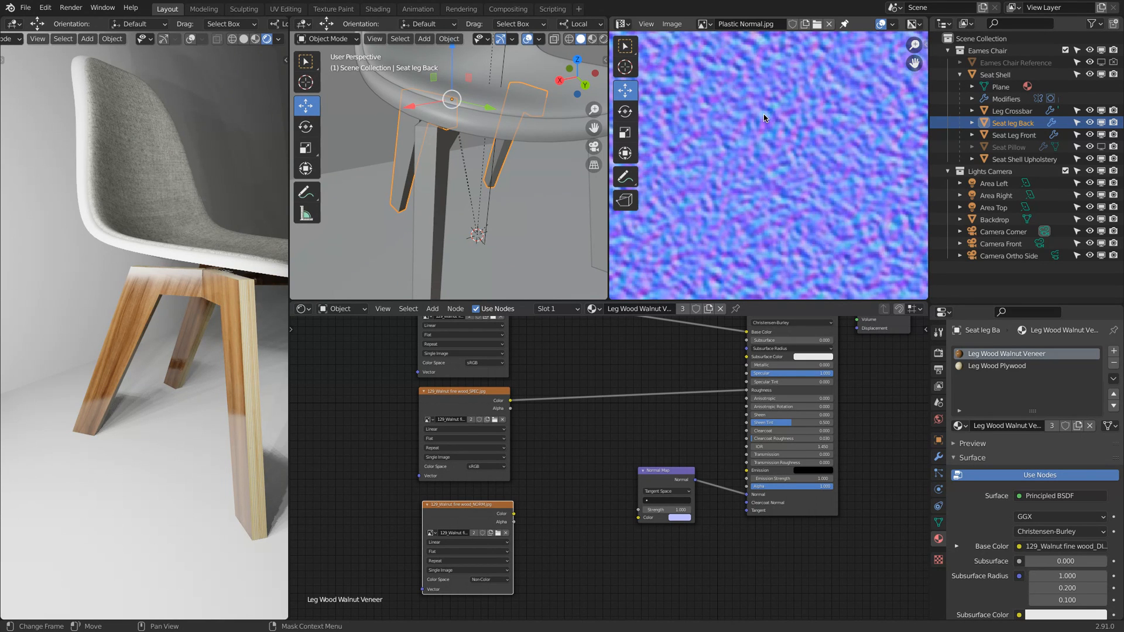
pyautogui.scroll(-3, 765, 112)
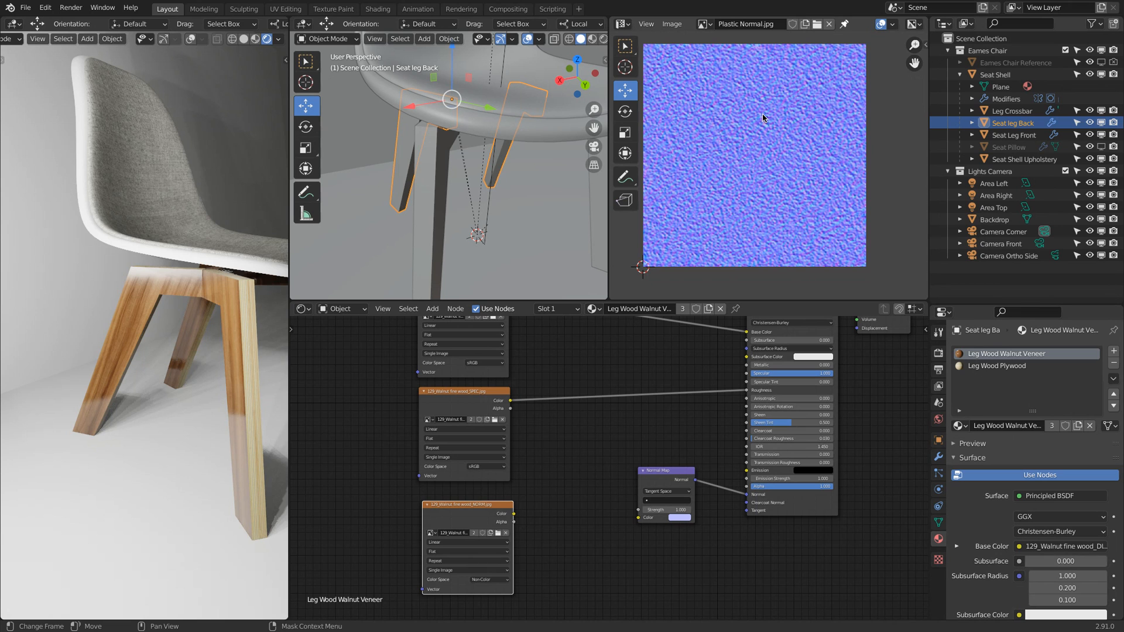
pyautogui.scroll(2, 766, 135)
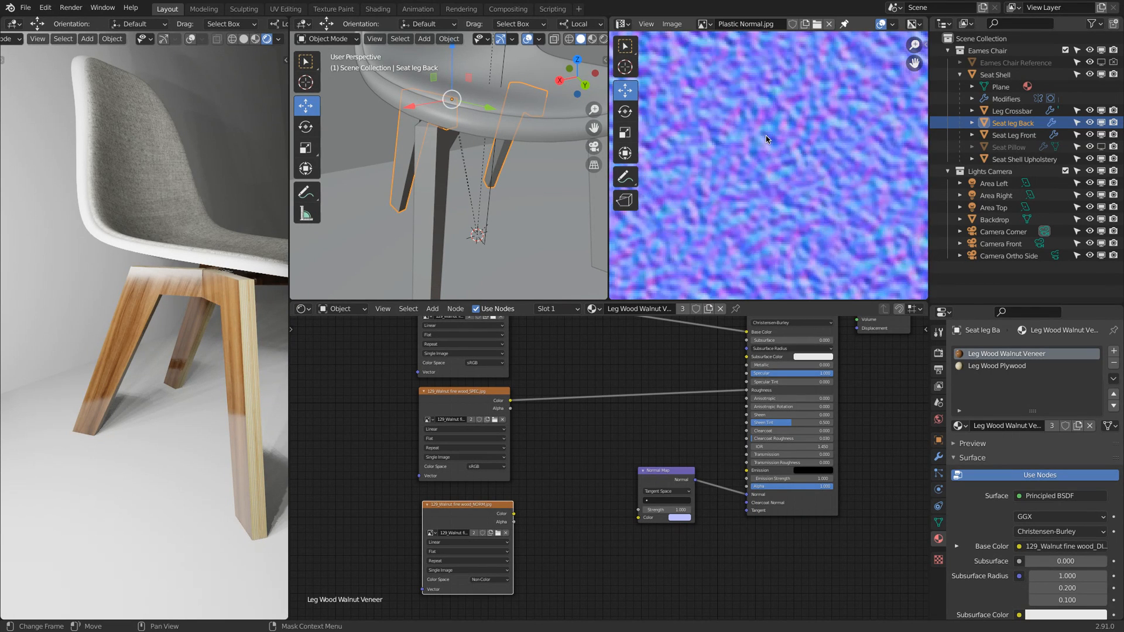
pyautogui.scroll(-1, 766, 135)
# View 88_canvas fabric_DIFF.jpg in the Image Editor for comparison, and switch back to Plastic Normal.jpg
pyautogui.click(706, 25)
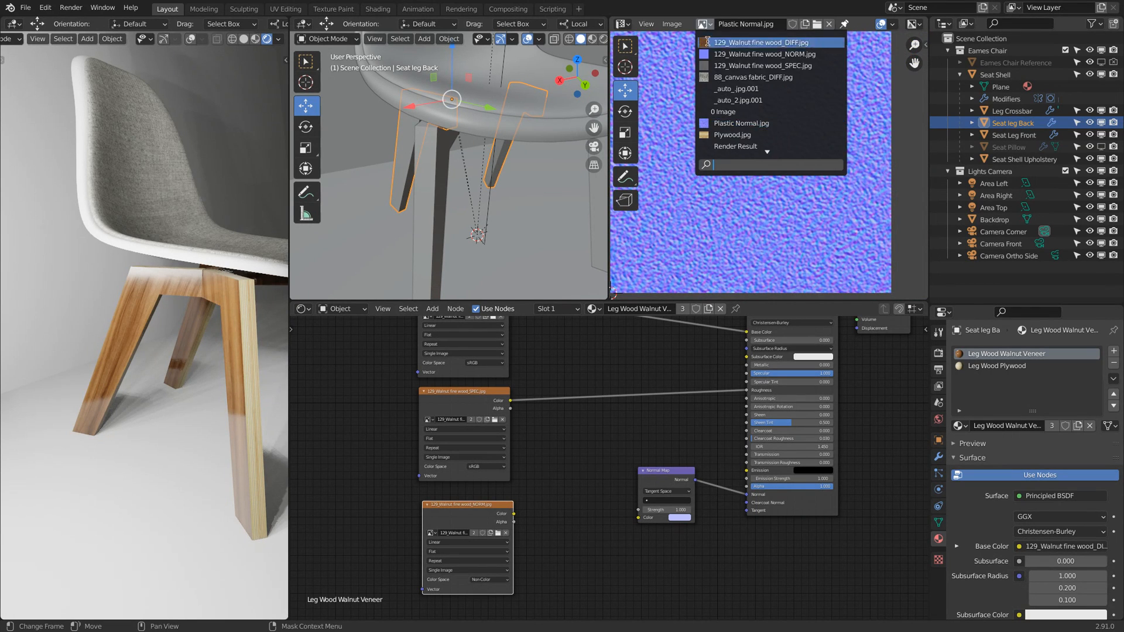
pyautogui.click(827, 79)
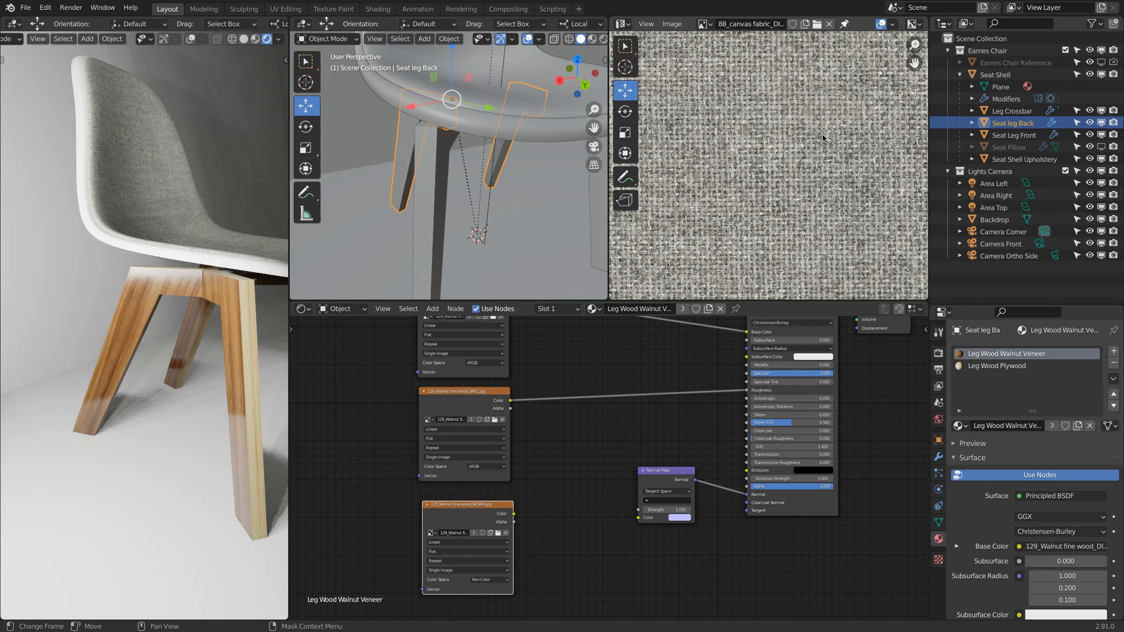
pyautogui.click(705, 24)
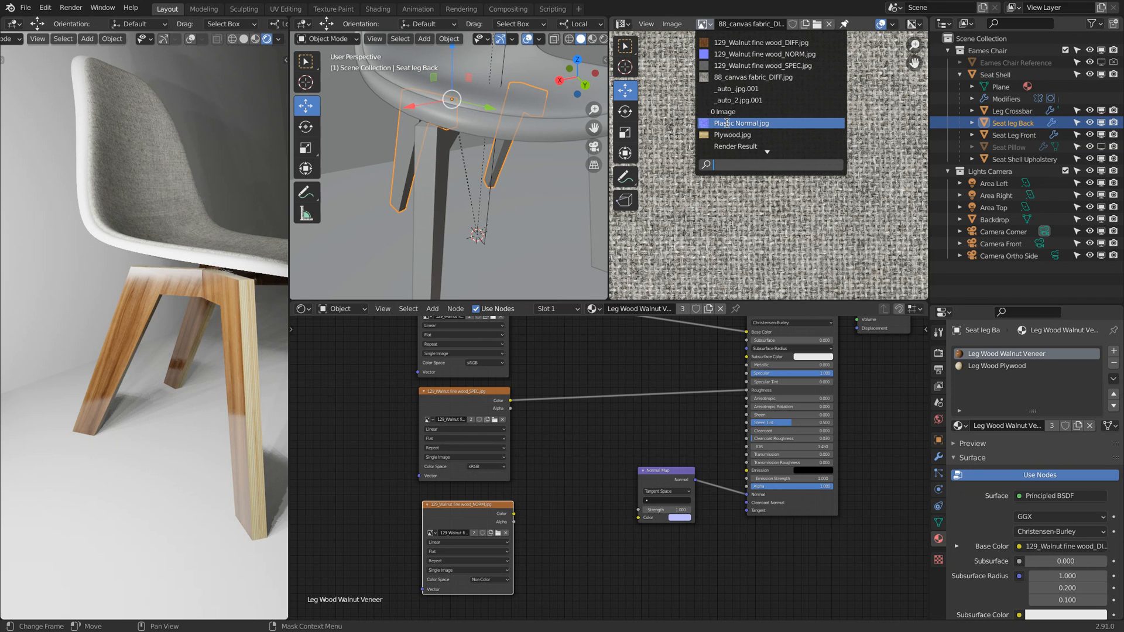
pyautogui.click(726, 123)
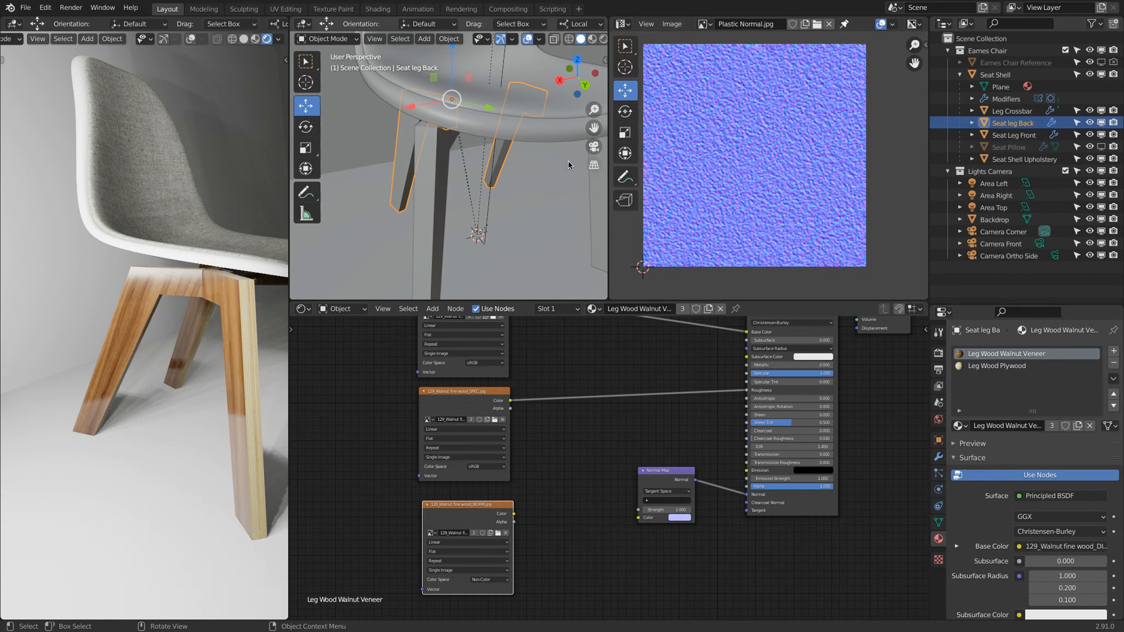
# Add a UV sphere beneath the chair seat as a demonstration object
pyautogui.click(534, 135)
pyautogui.moveTo(533, 135); pyautogui.dragTo(512, 148, button='middle')
pyautogui.hotkey('shift', 'a')
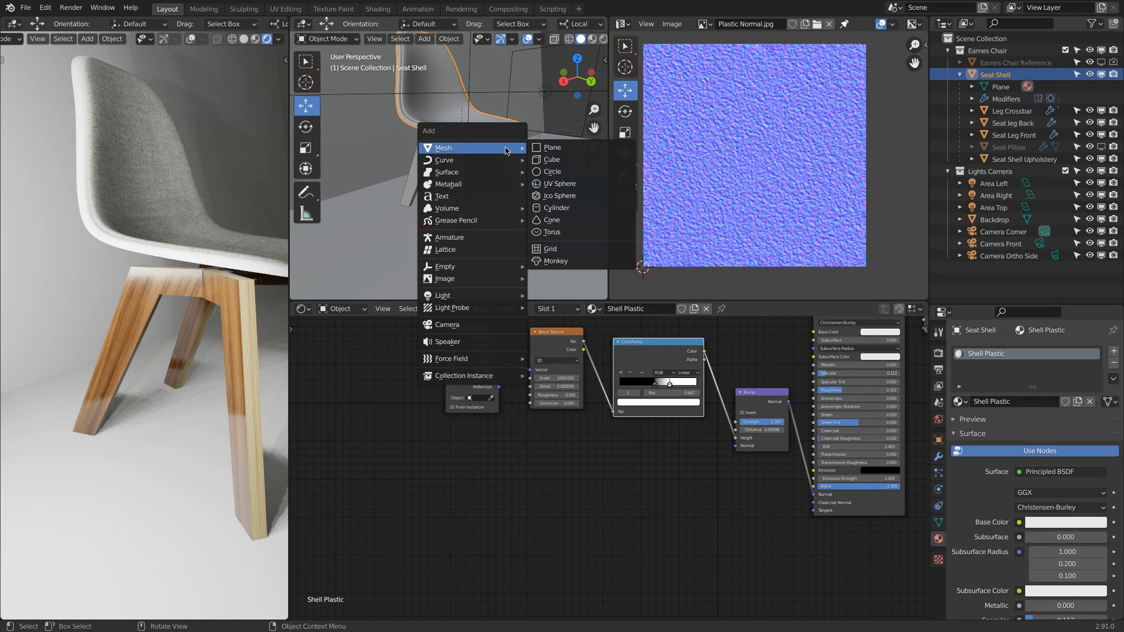
pyautogui.click(561, 184)
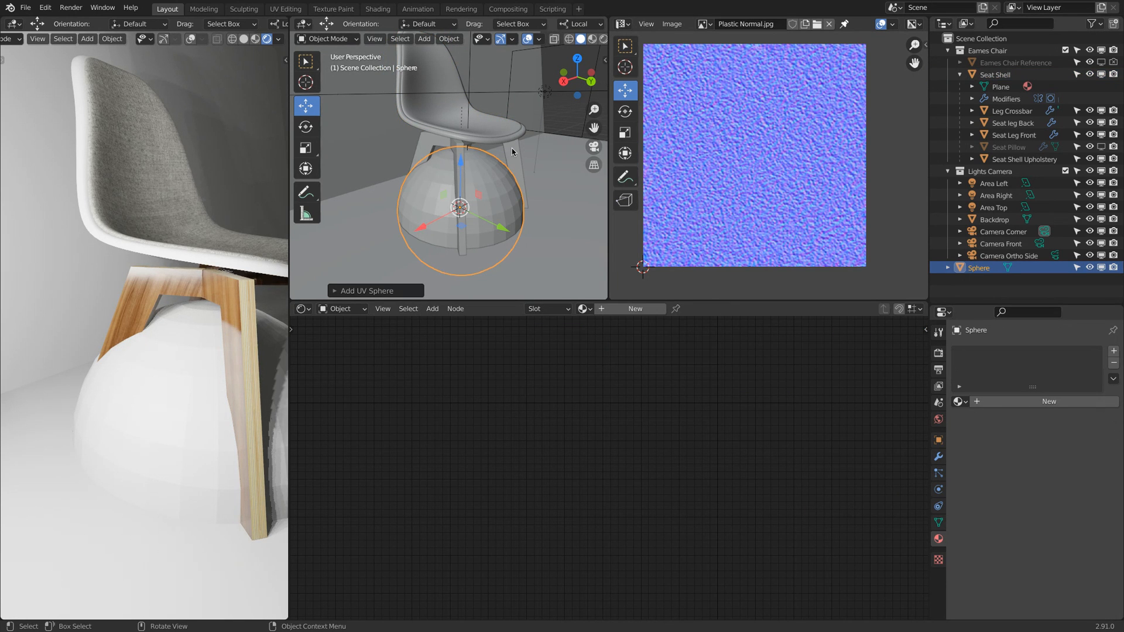
# In the sphere's Edit Mode, hide edge lengths and show face normals in the overlays, and examine the normals' directions around the sphere
pyautogui.press('Tab')
pyautogui.scroll(-5, 525, 39)
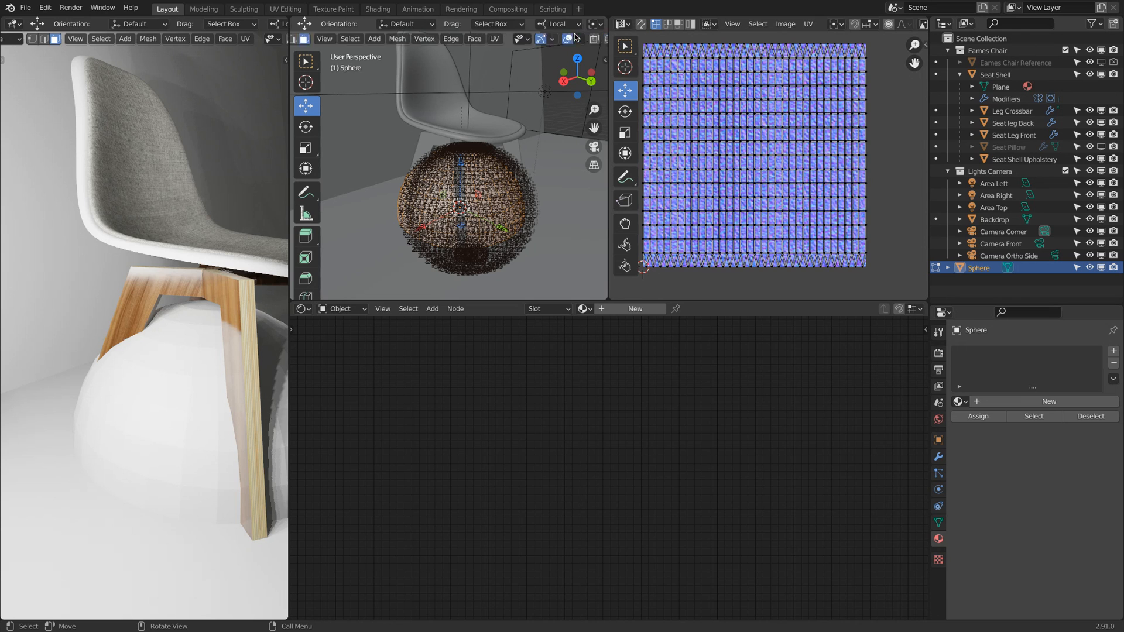
pyautogui.click(523, 40)
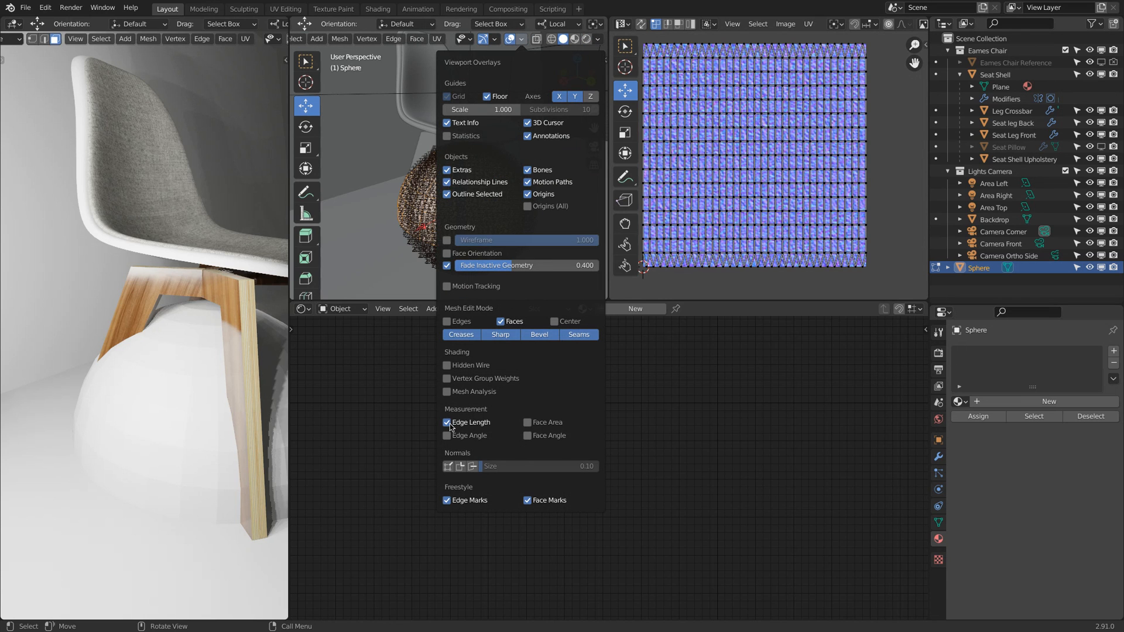
pyautogui.click(473, 467)
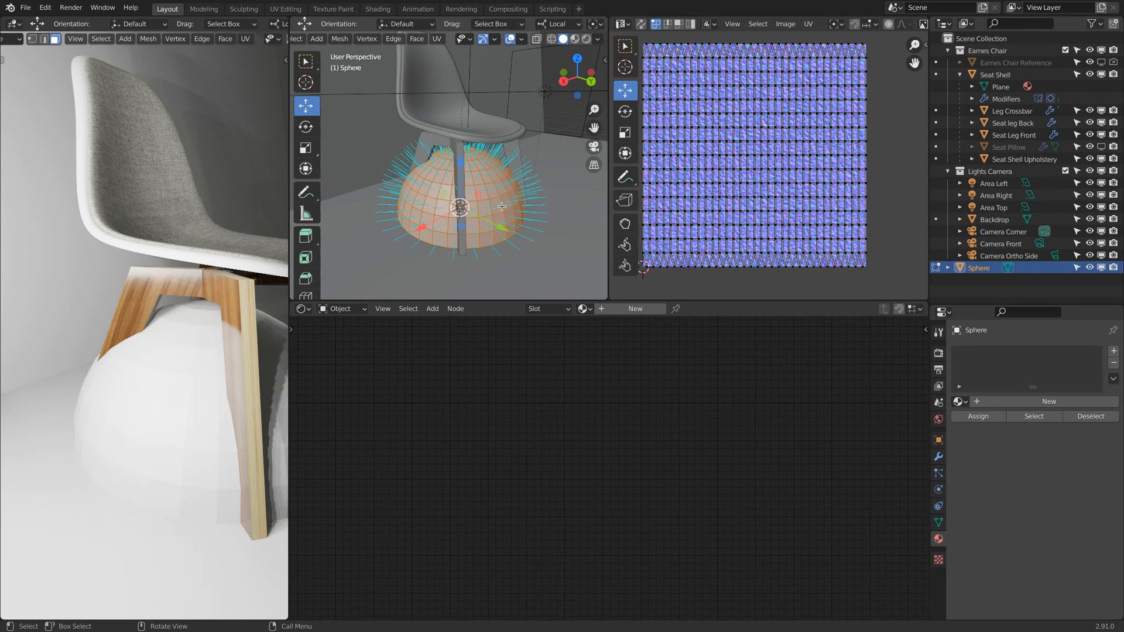
pyautogui.moveTo(502, 207); pyautogui.dragTo(337, 276, button='middle')
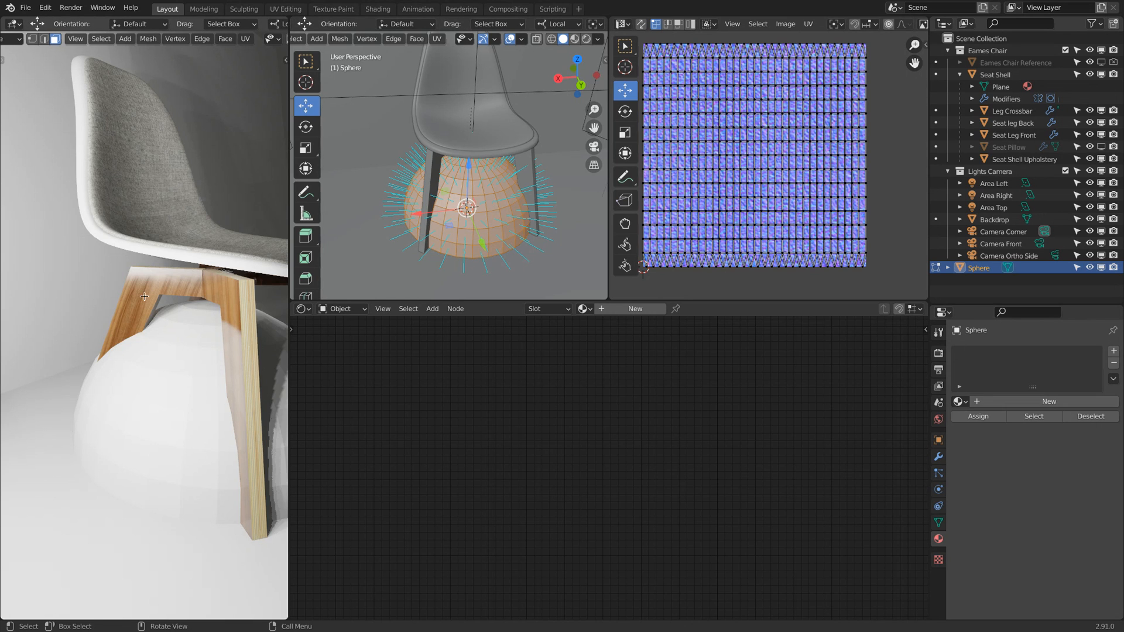
# Return to Object Mode and delete the demonstration sphere
pyautogui.press('Tab')
pyautogui.press('x')
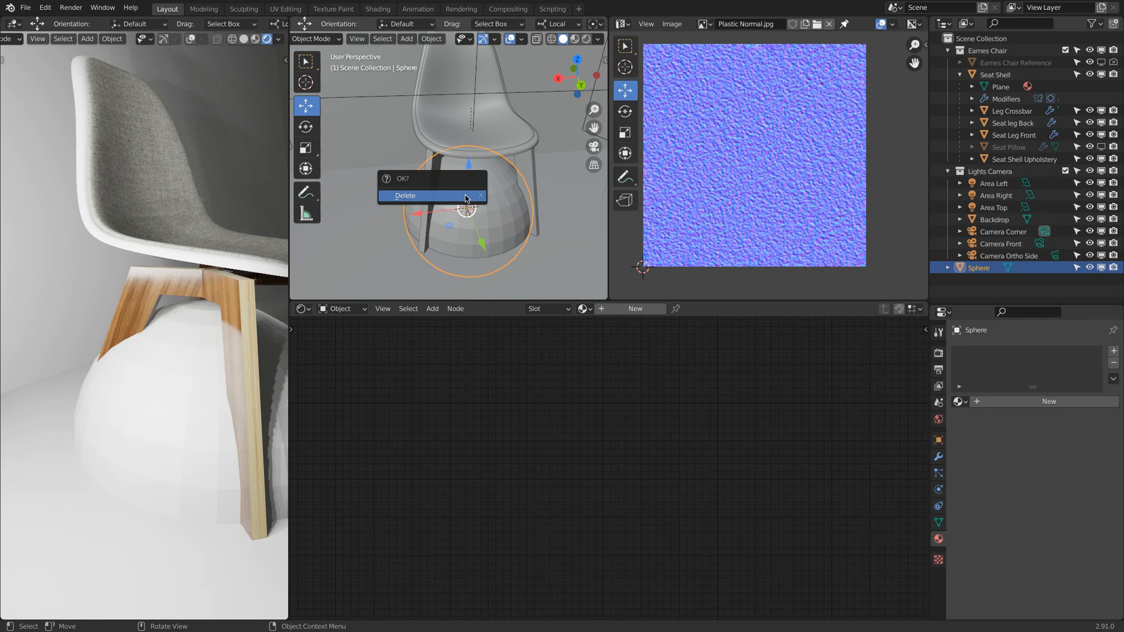
pyautogui.click(465, 196)
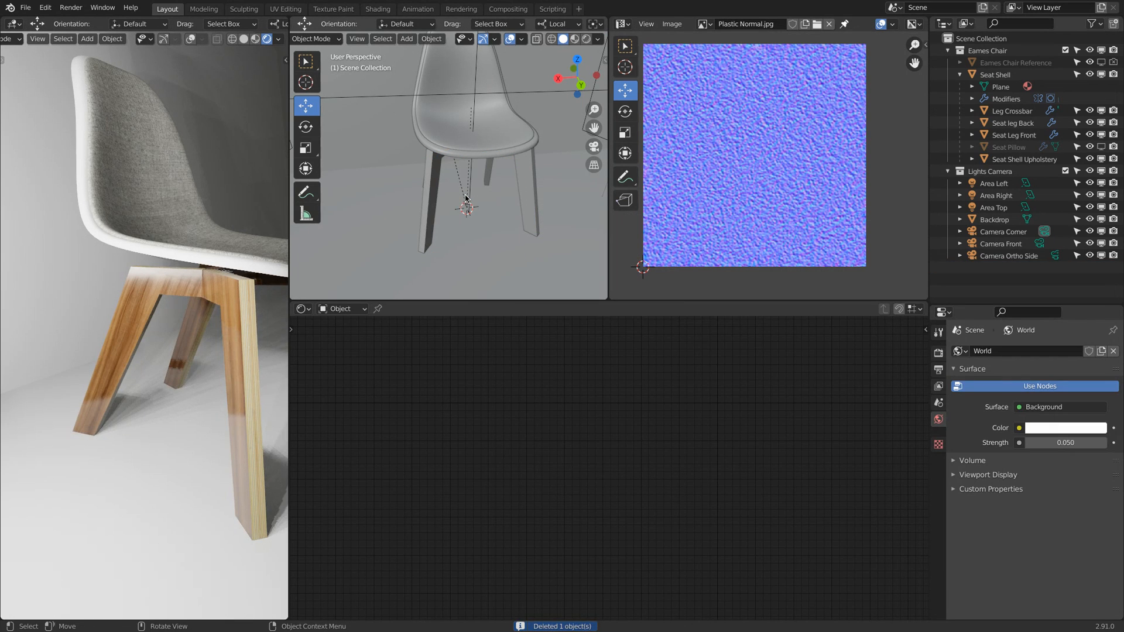
# Select the back legs, unlink the image from the NORM texture node, and load 129_Walnut fine wood_NORM.jpg into it again
pyautogui.click(130, 299)
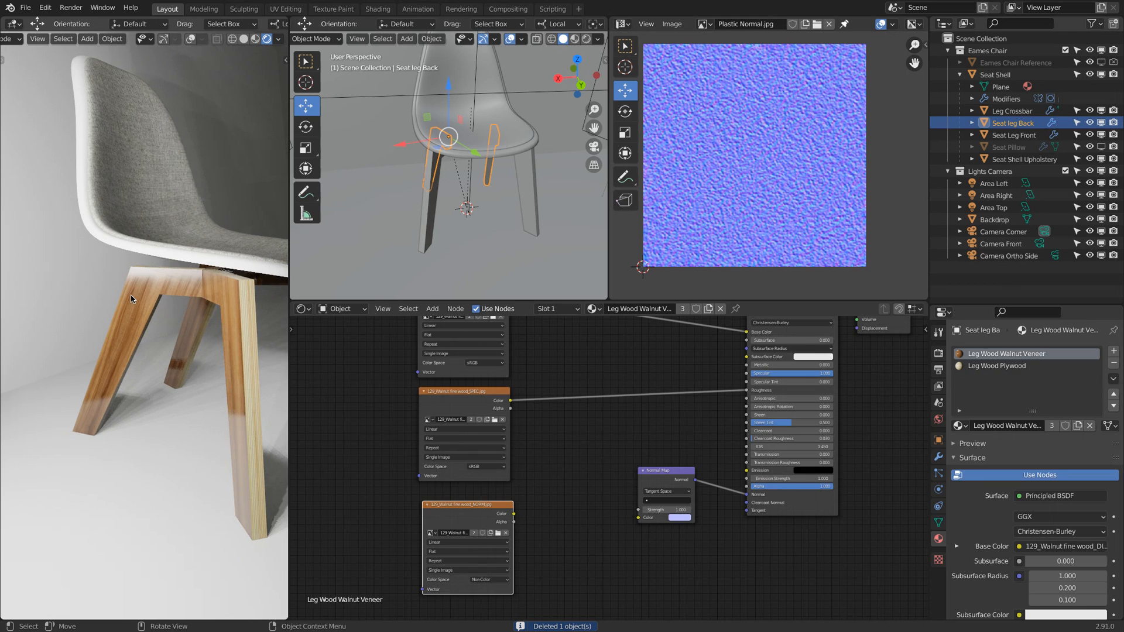
pyautogui.click(506, 533)
pyautogui.click(495, 533)
pyautogui.click(550, 223)
pyautogui.doubleClick(551, 223)
pyautogui.doubleClick(811, 225)
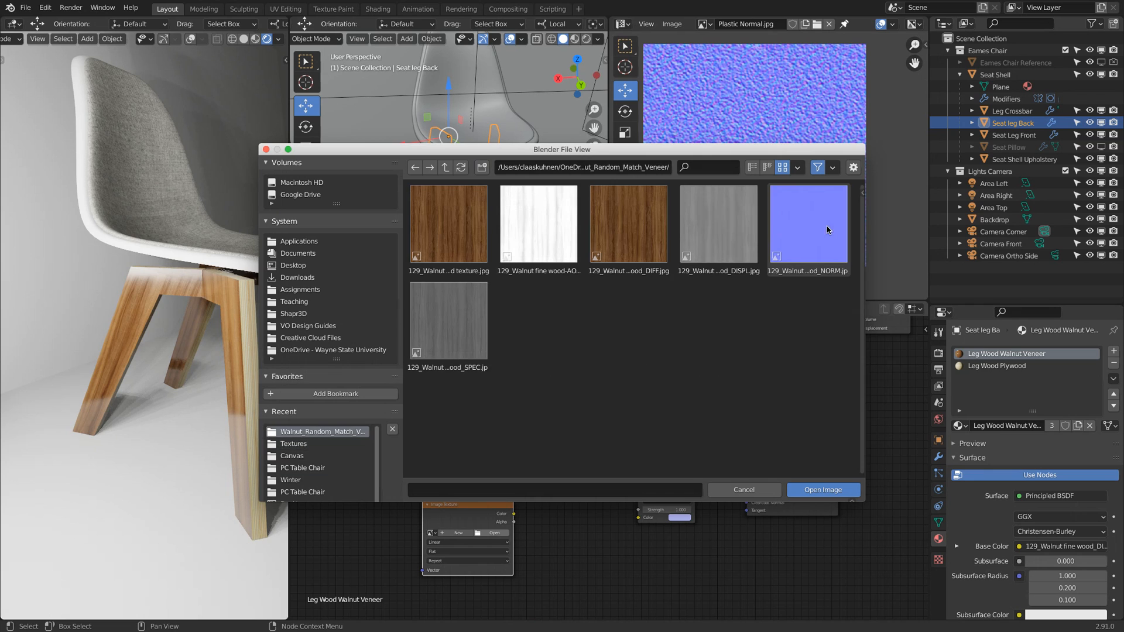
pyautogui.doubleClick(813, 227)
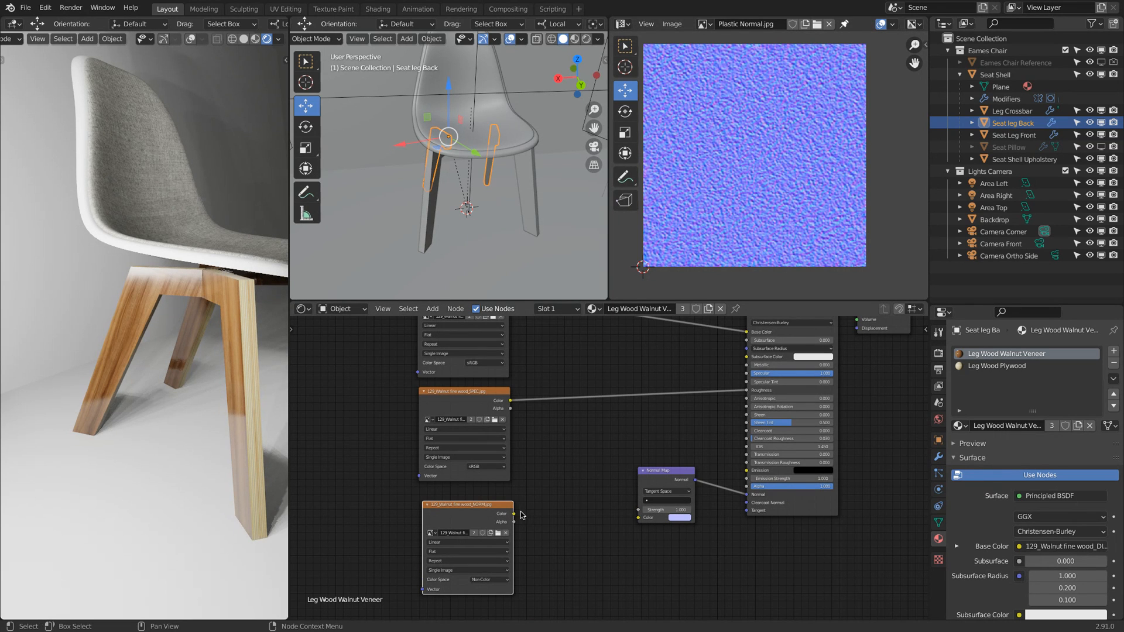
# Link the NORM texture's Color to the Normal Map node's Color input and set the node's Strength to 0.5
pyautogui.moveTo(514, 515); pyautogui.dragTo(638, 522)
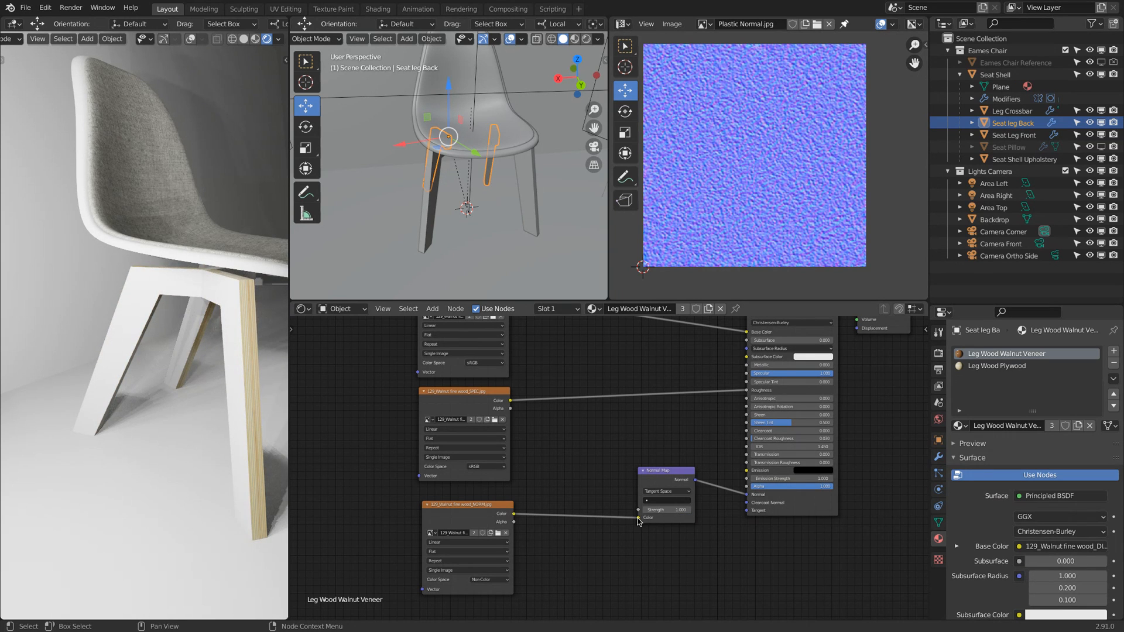
pyautogui.moveTo(118, 441); pyautogui.dragTo(171, 431, button='middle')
pyautogui.click(667, 510)
pyautogui.press('BackSpace')
pyautogui.write('.5')
pyautogui.press('Return')
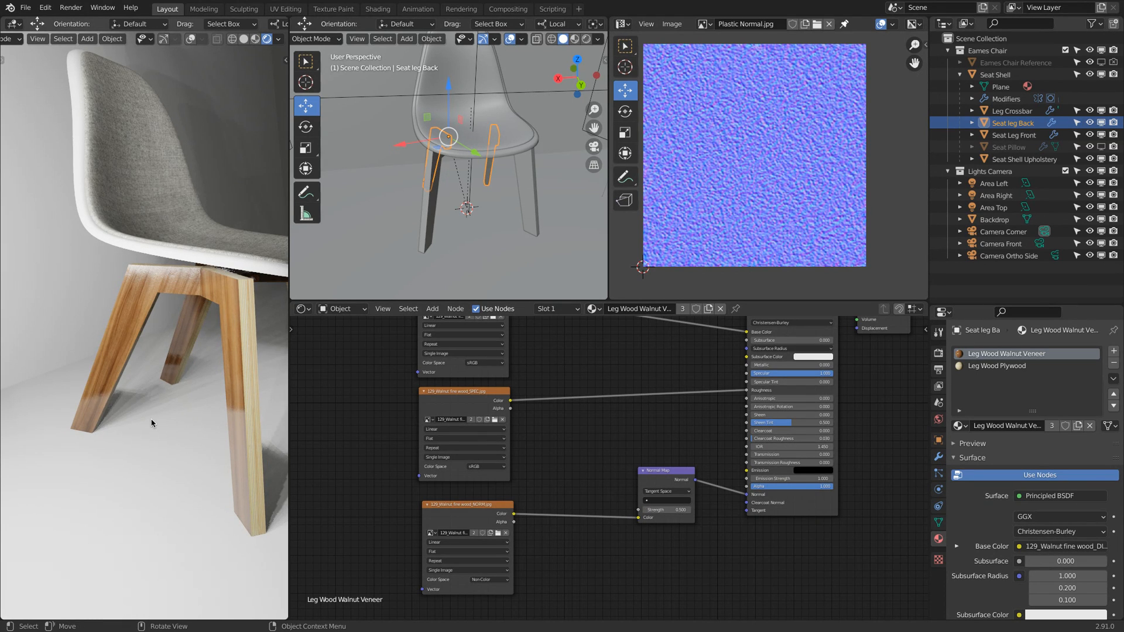
# Review the diffuse, specular and normal texture connections in the walnut veneer material, and inspect the rendered legs from another angle
pyautogui.scroll(-2, 534, 393)
pyautogui.moveTo(625, 361); pyautogui.dragTo(560, 377, button='middle')
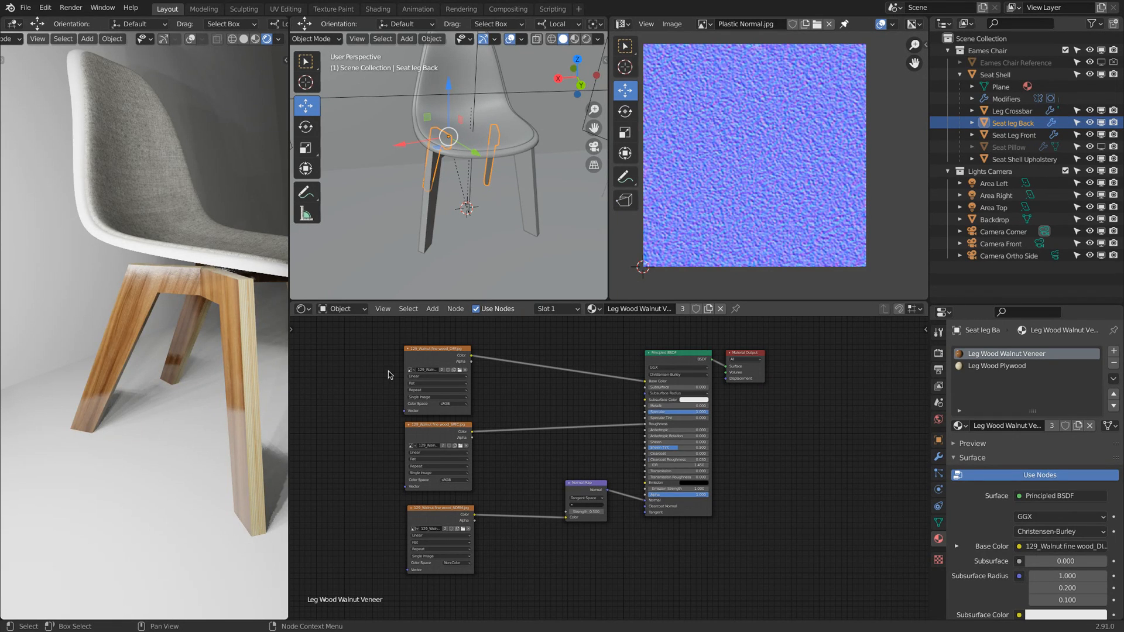
pyautogui.click(415, 360)
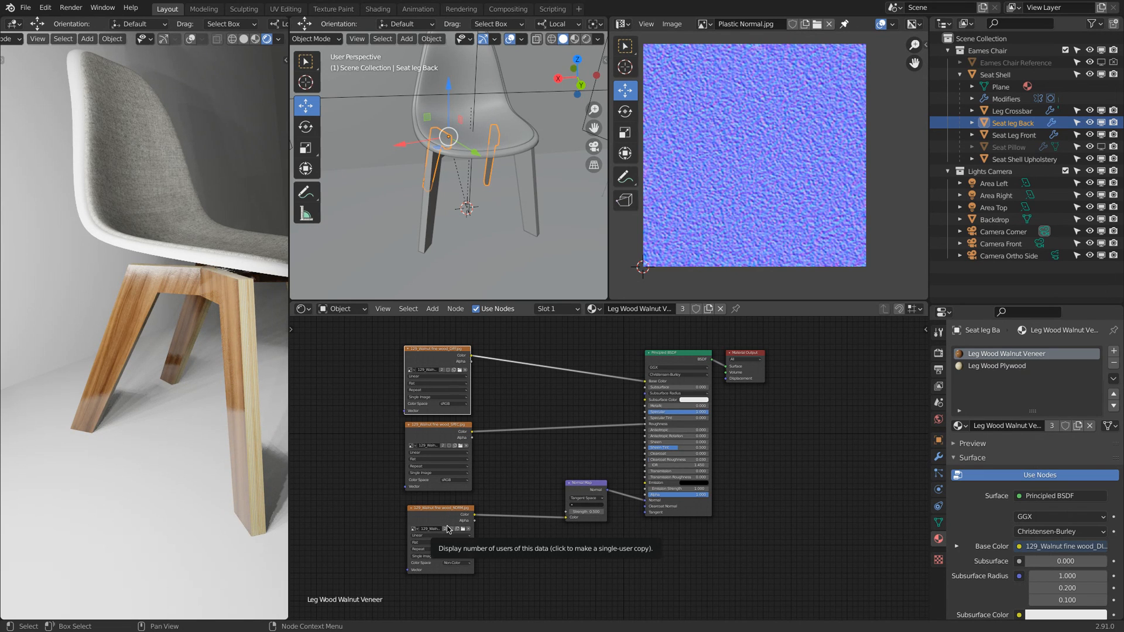
pyautogui.scroll(2, 321, 421)
pyautogui.moveTo(319, 419)
pyautogui.mouseDown(button='middle')
pyautogui.moveTo(309, 442)
pyautogui.moveTo(321, 434)
pyautogui.mouseUp(button='middle')
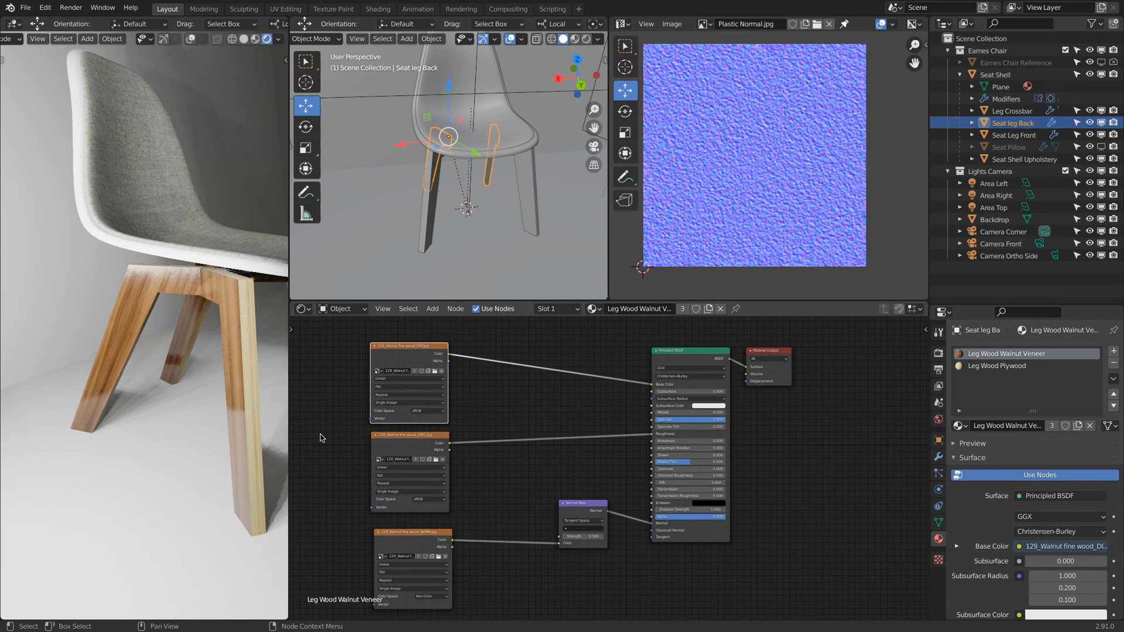
pyautogui.moveTo(176, 410); pyautogui.dragTo(79, 373, button='middle')
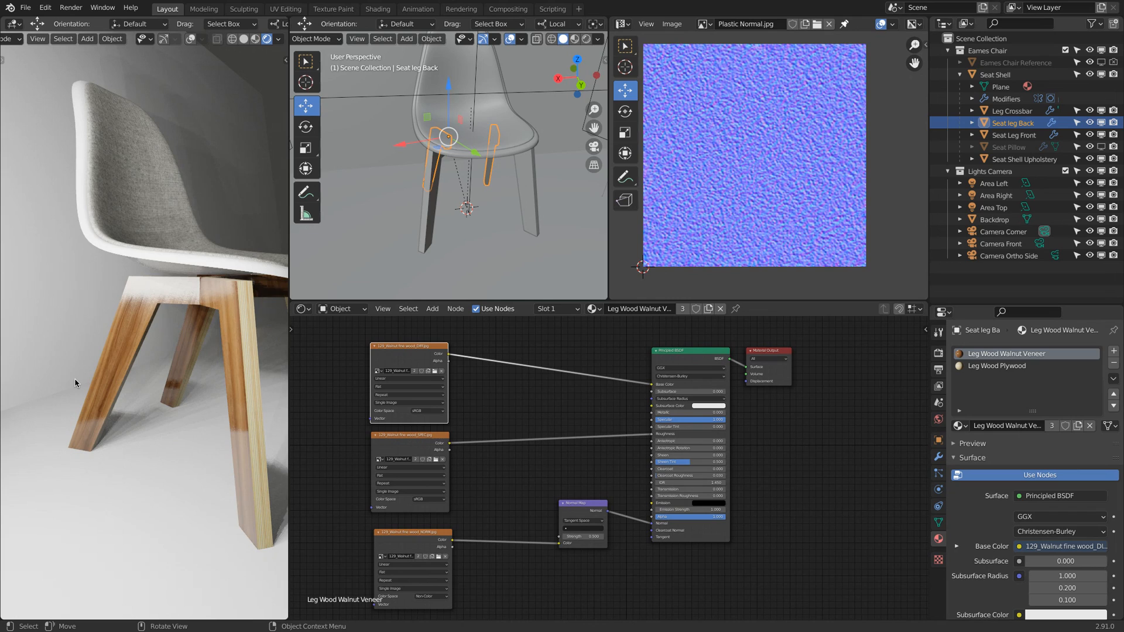